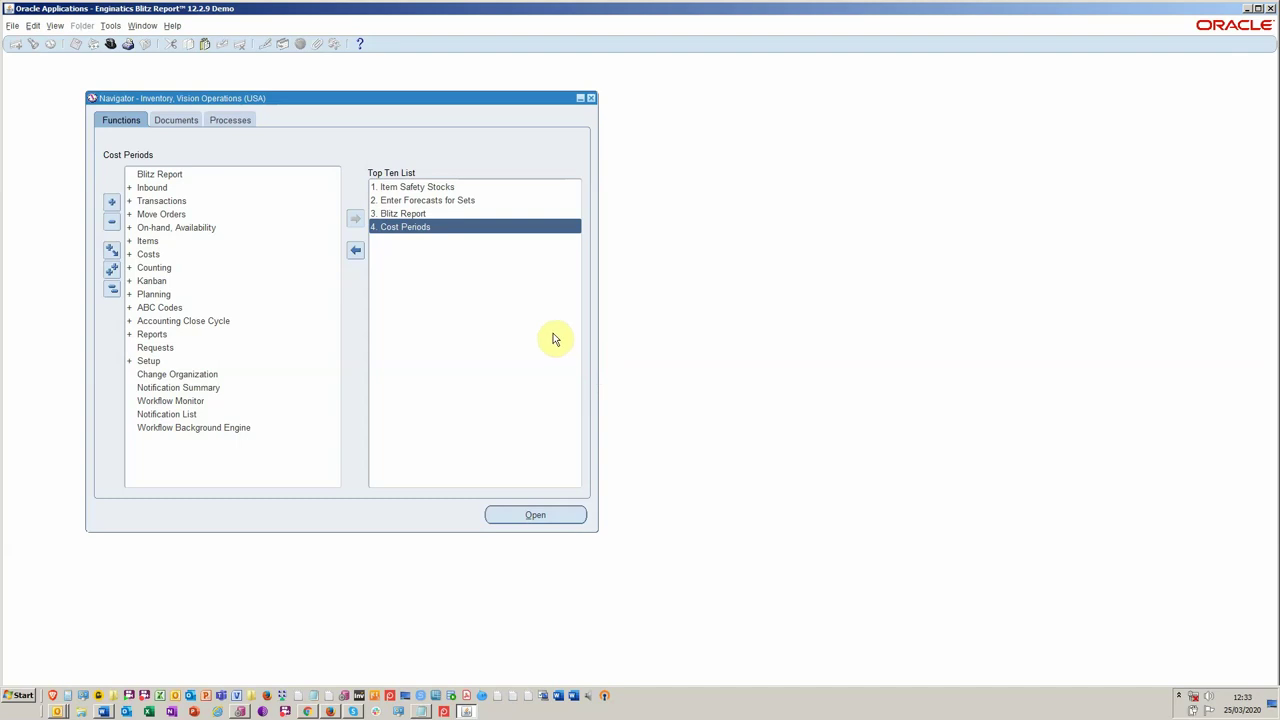
Step: Open the Cost Periods form and select the open Feb-20 period
double_click(474, 227)
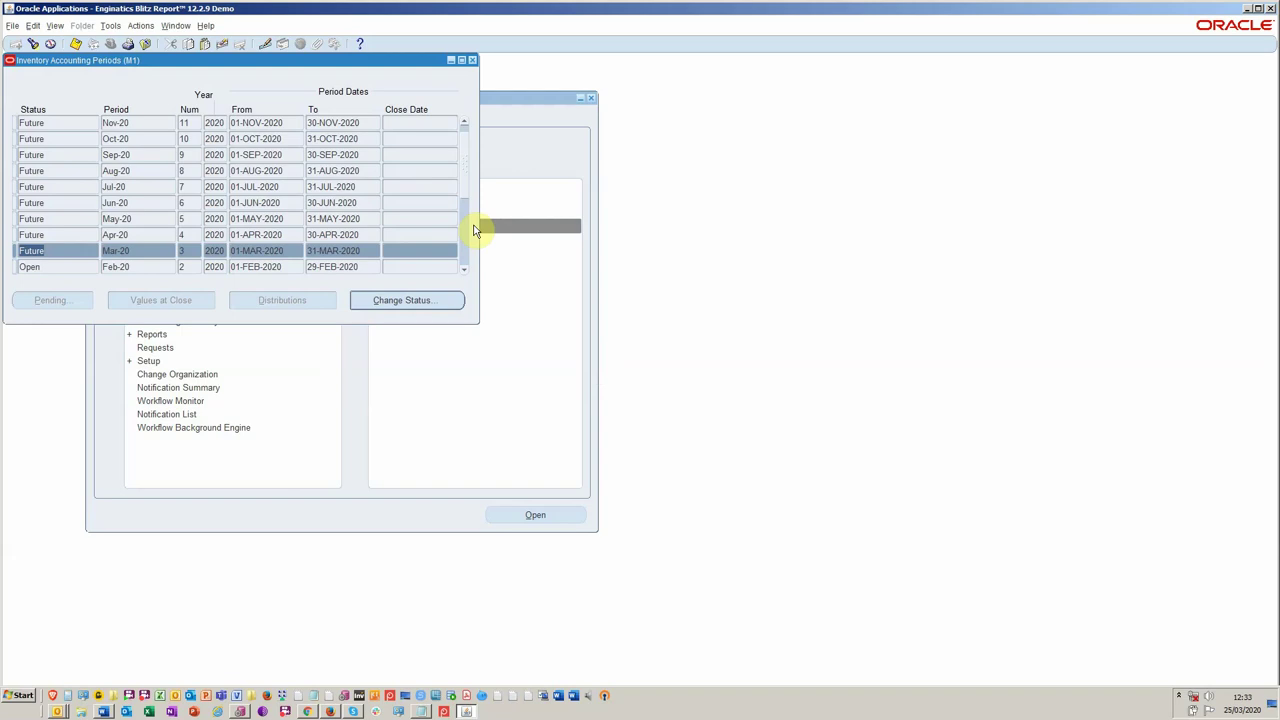
click(284, 265)
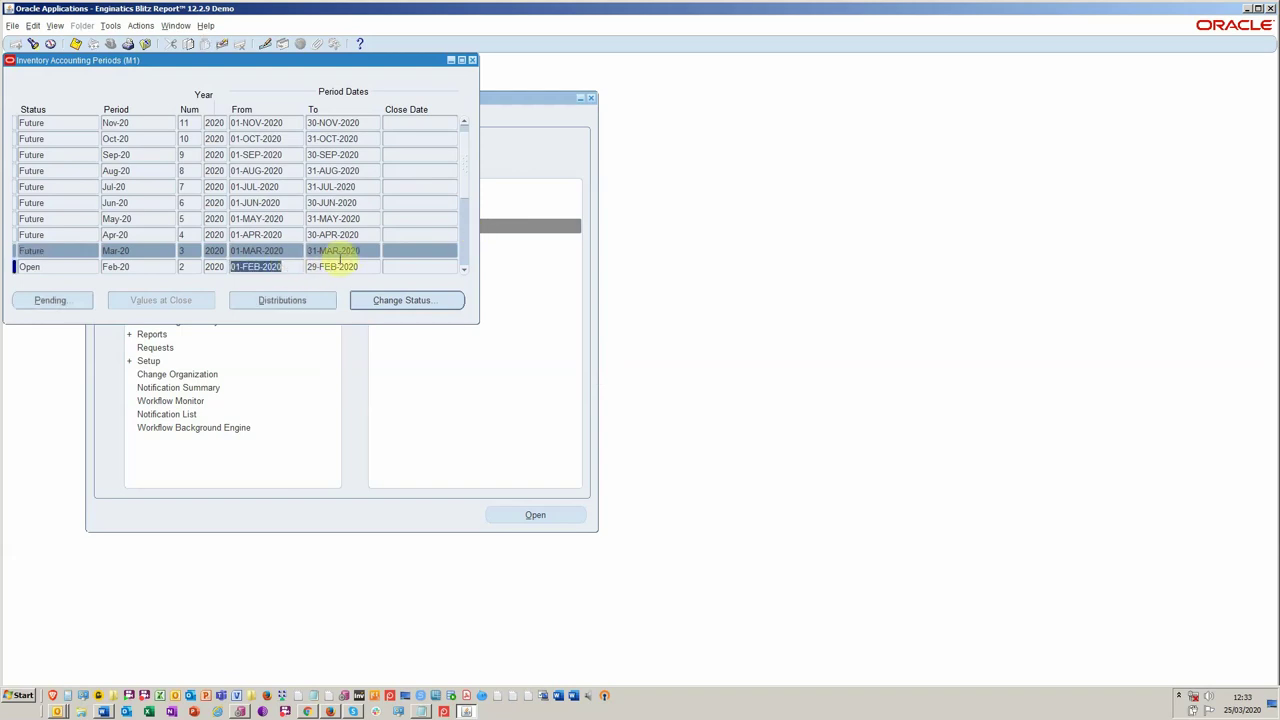
drag(213, 60, 433, 113)
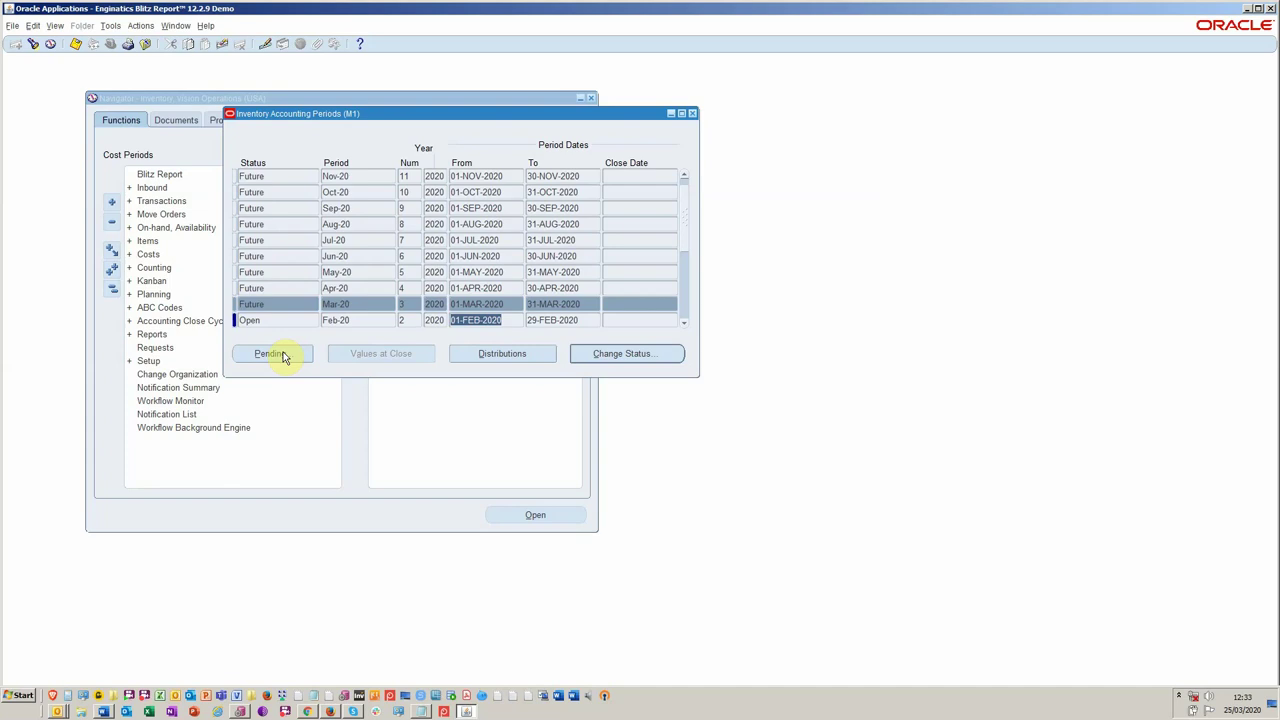
click(284, 320)
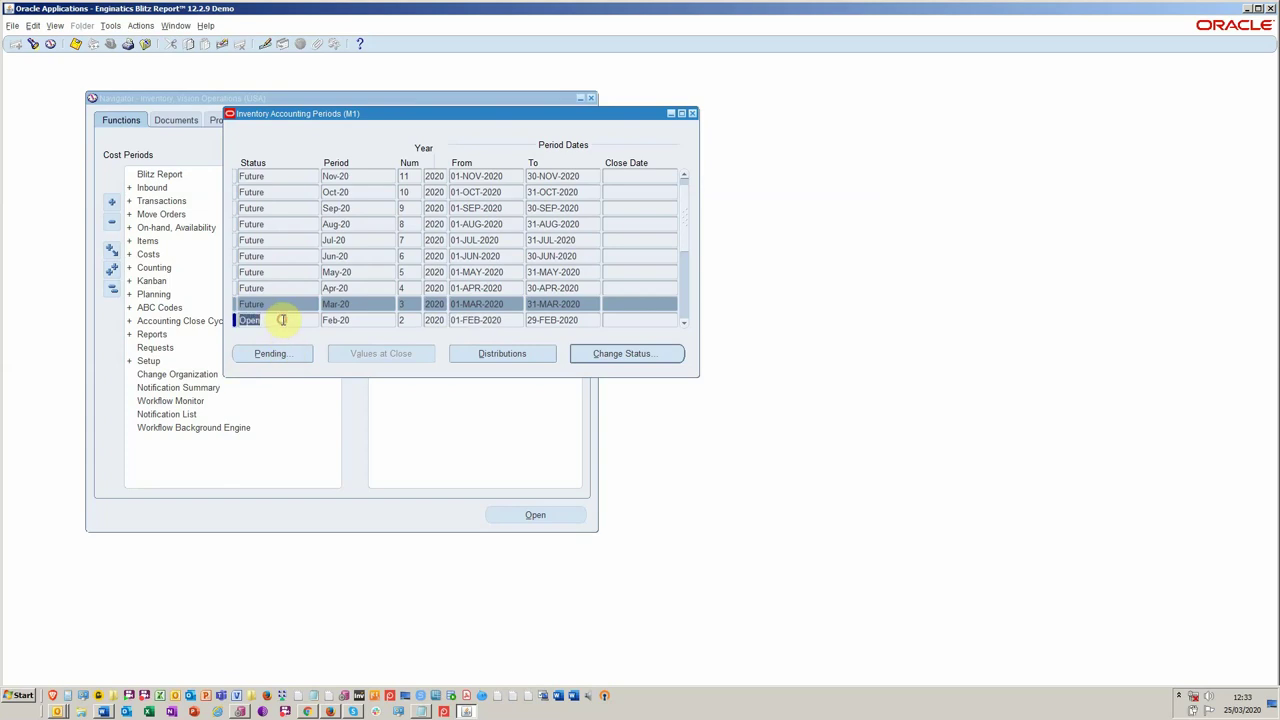
Step: Review the pending transactions of the Feb-20 period and close the pending transactions view
drag(344, 114, 323, 257)
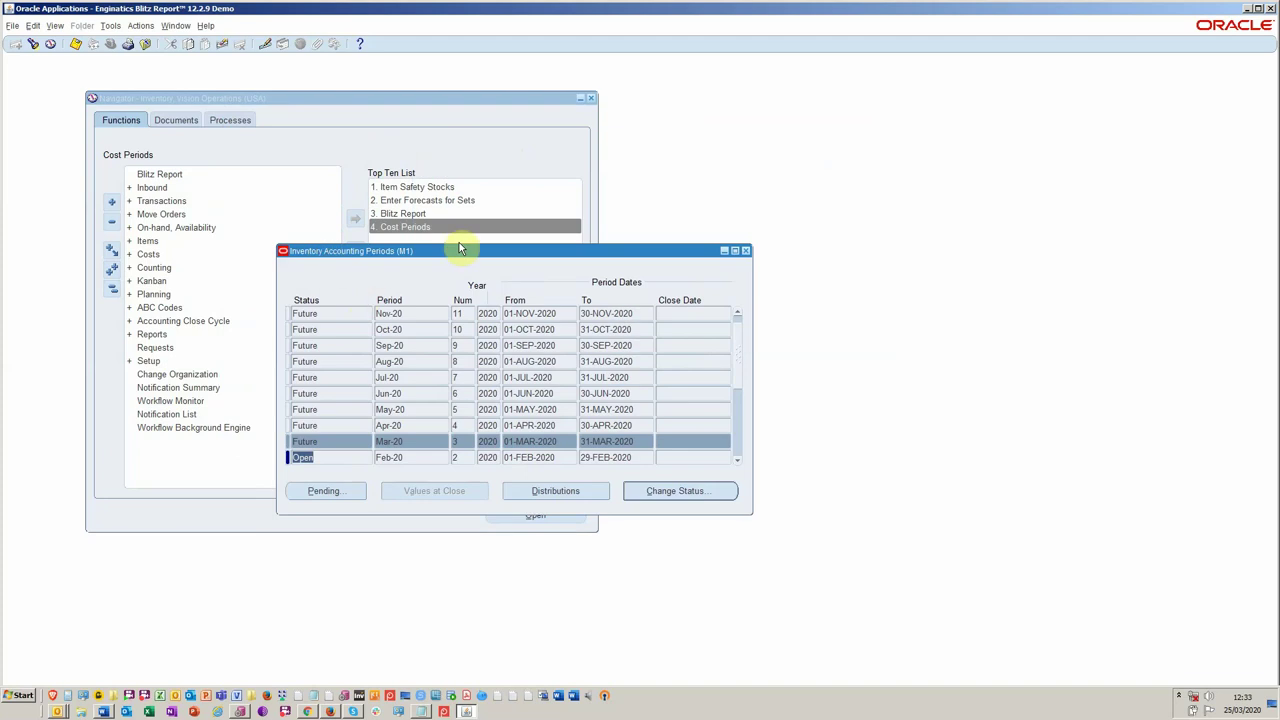
click(333, 492)
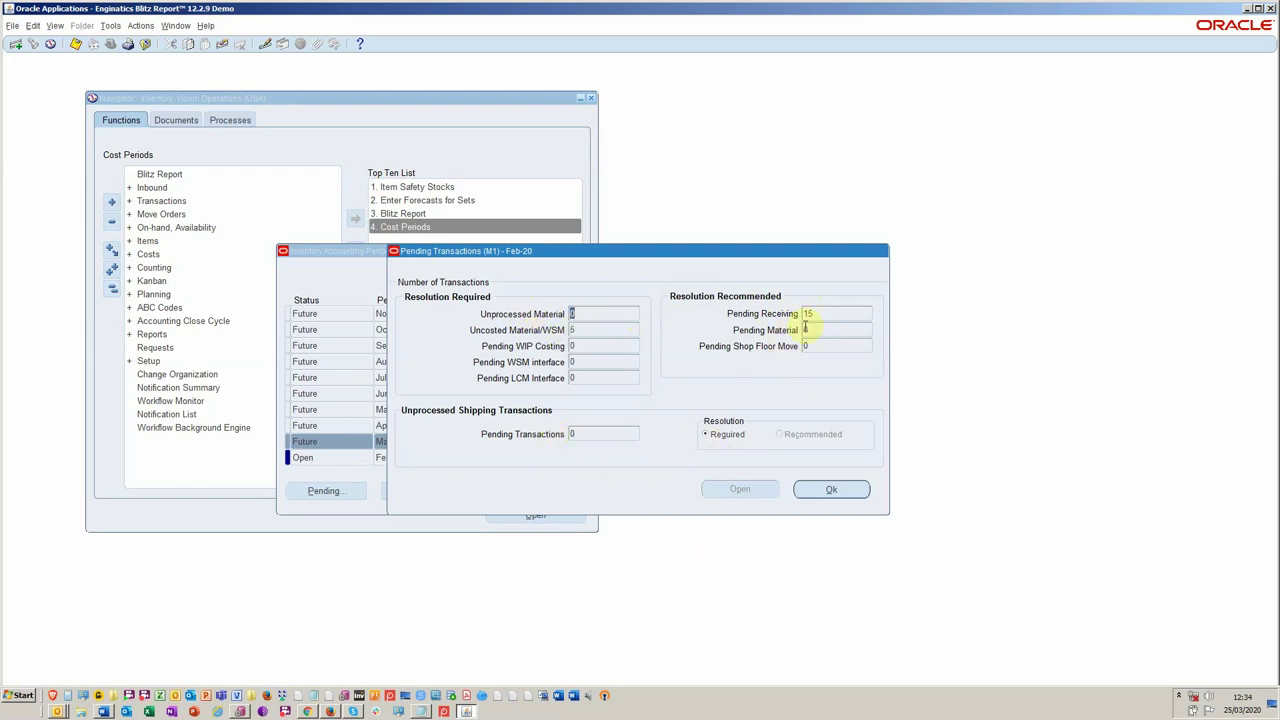
click(816, 494)
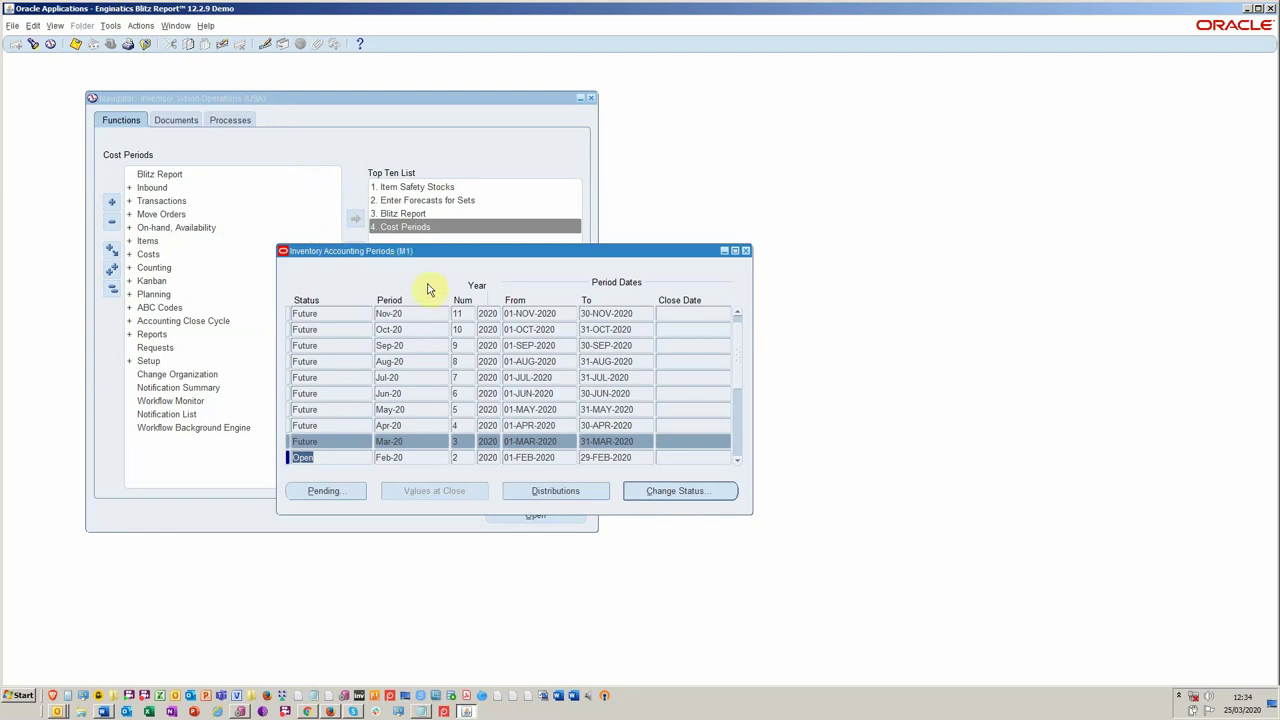
Step: Launch the Inventory Period End action for Feb-20 and read the description of the Month End - Speed Inventory Period Close report
click(143, 28)
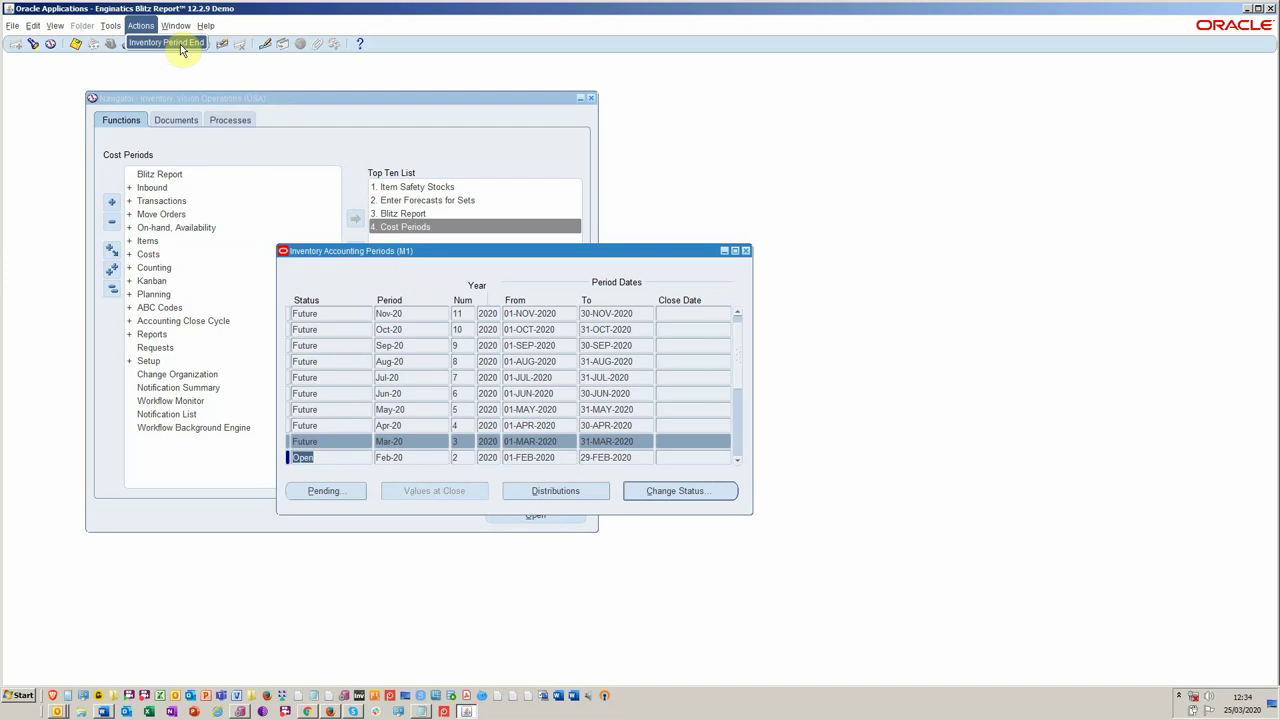
click(182, 48)
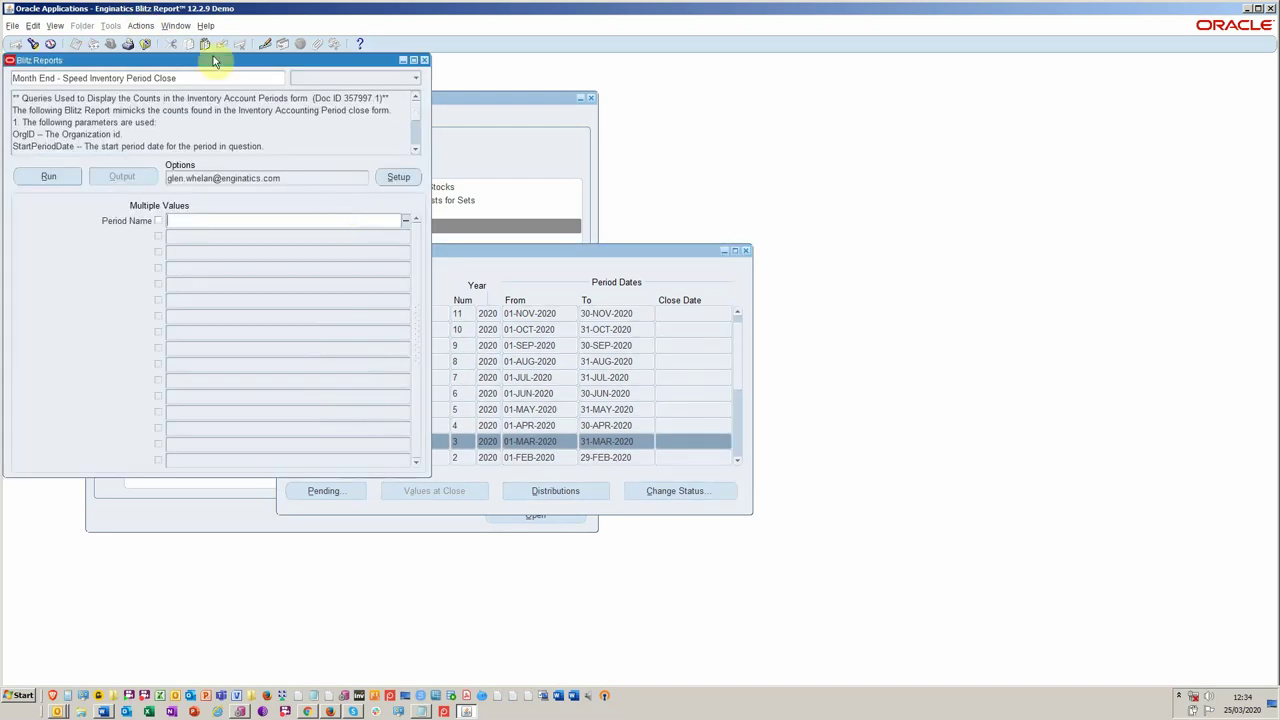
drag(207, 67, 423, 126)
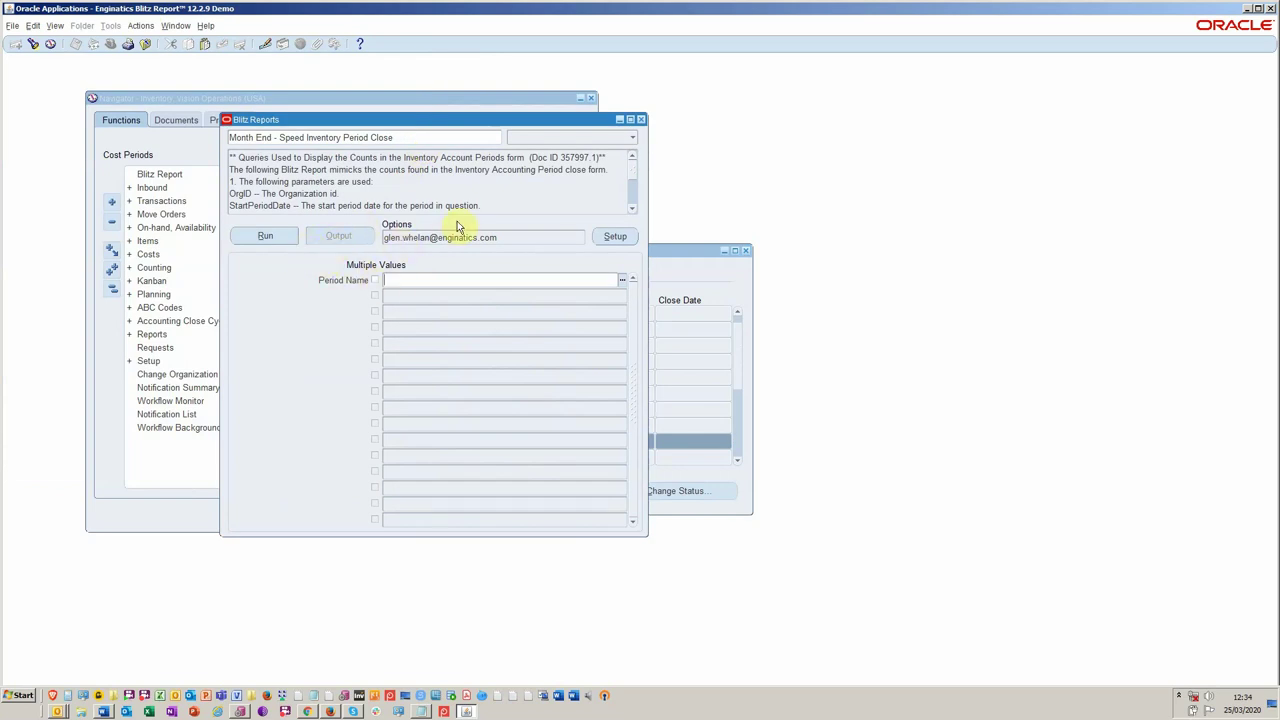
click(435, 279)
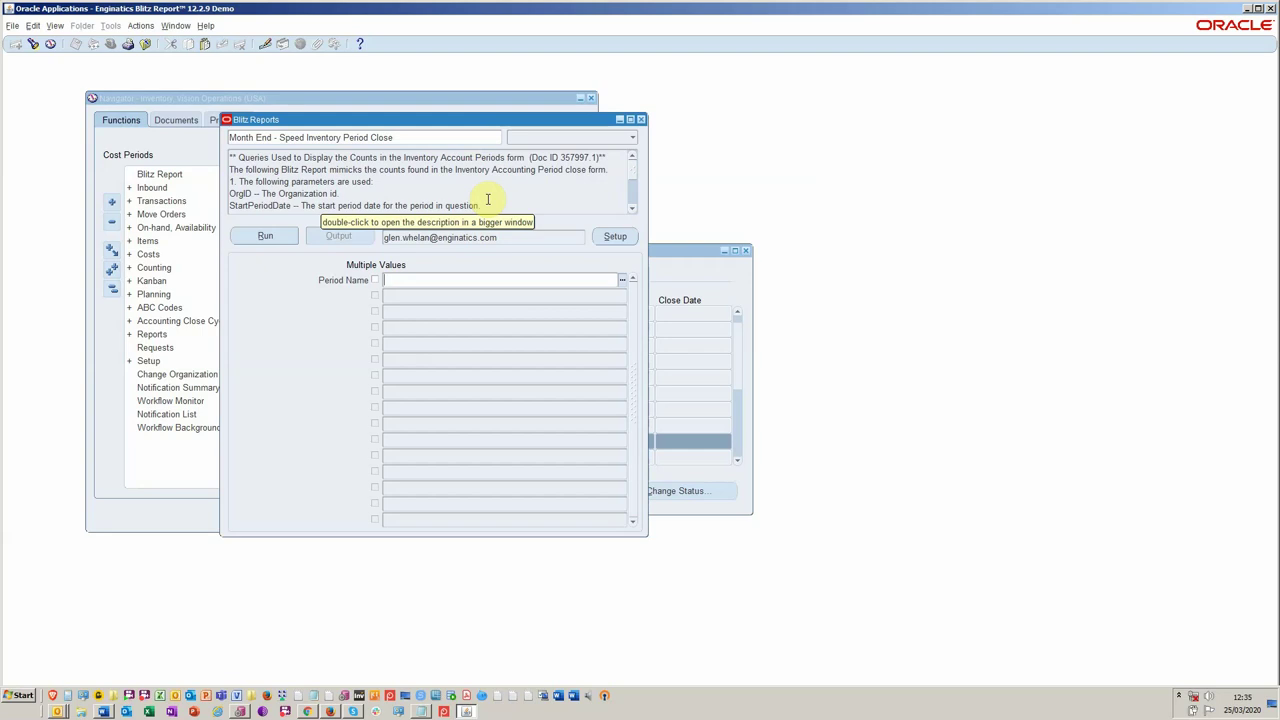
scroll(632, 182, down, 1)
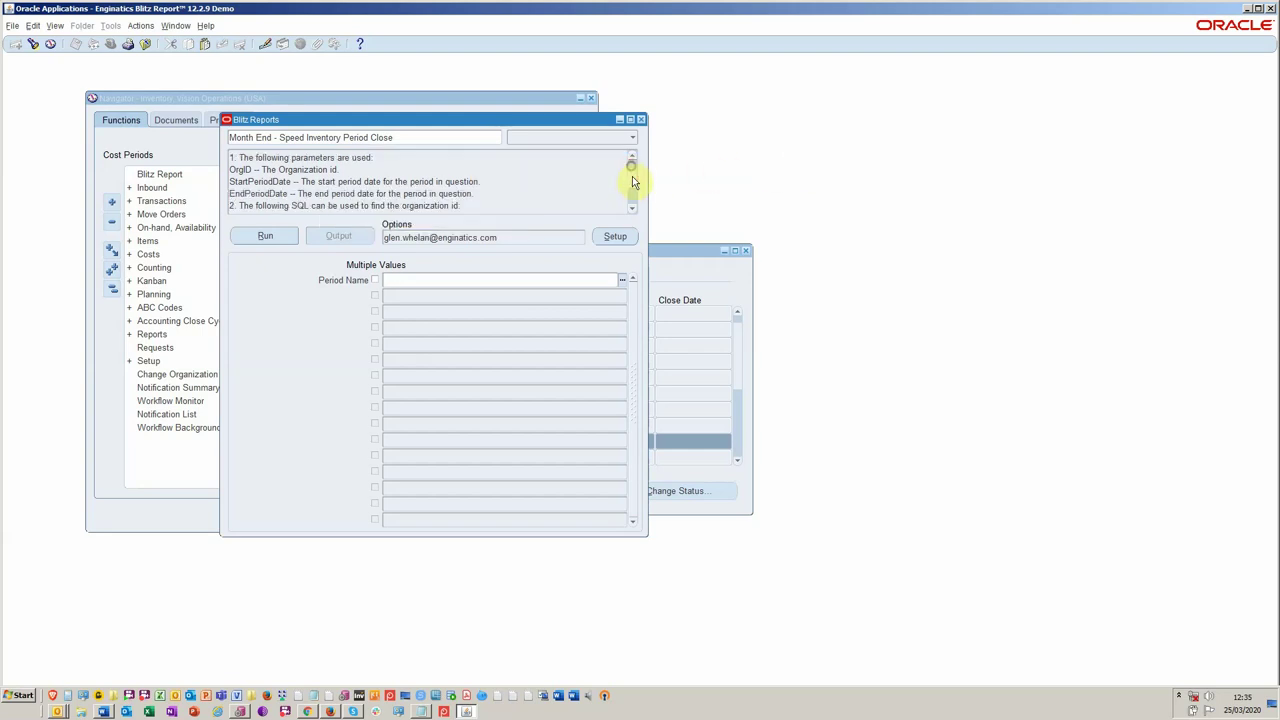
scroll(633, 186, down, 2)
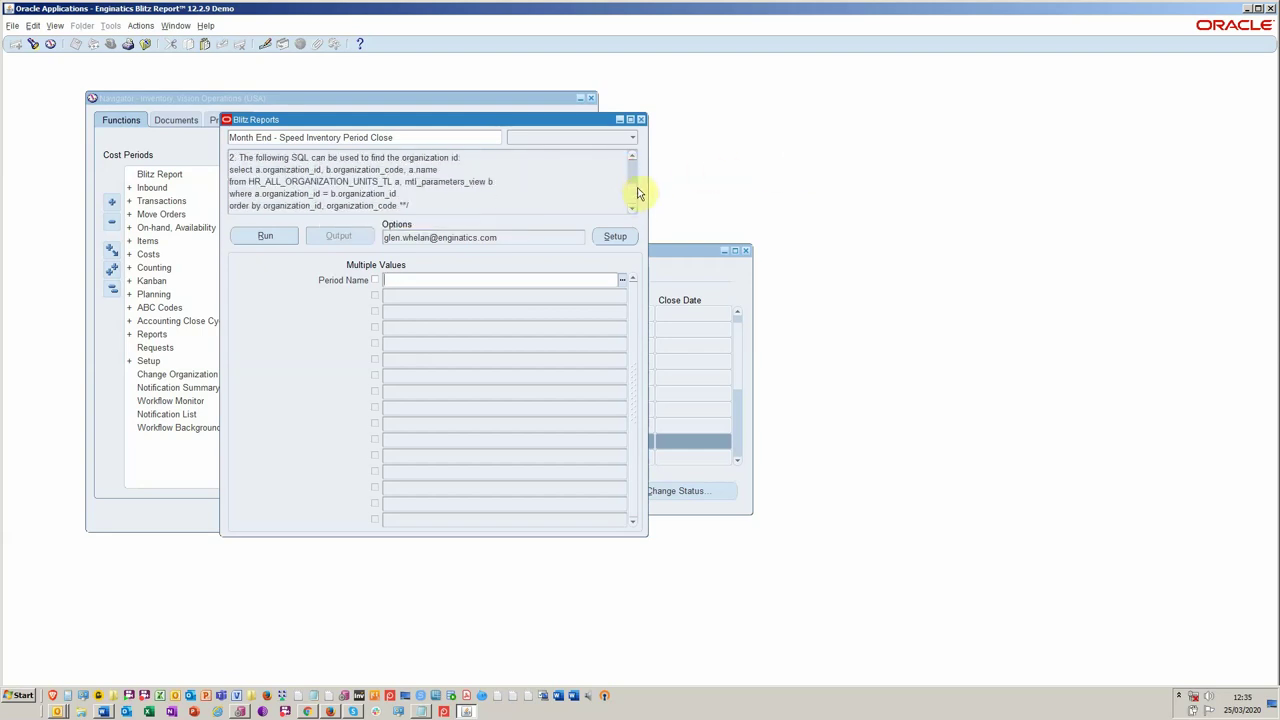
scroll(640, 185, up, 3)
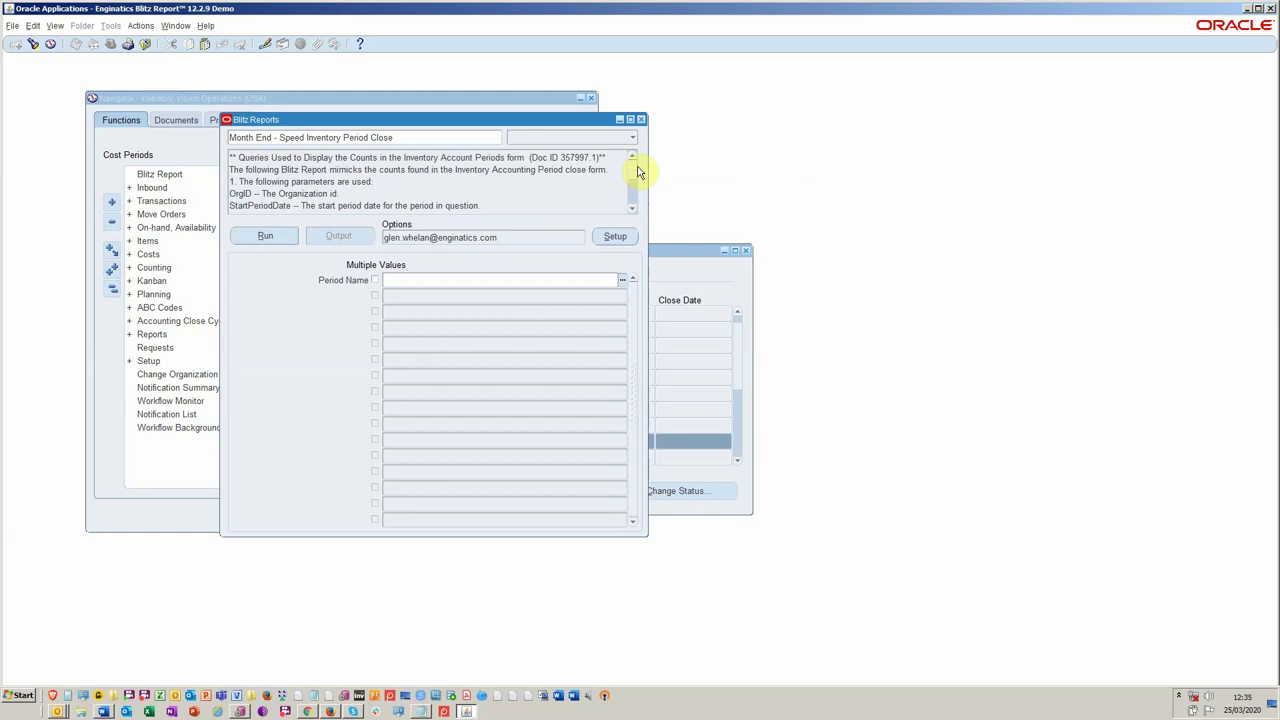
Step: Open the report's setup and examine its SQL queries through to the incomplete work orders section
click(612, 237)
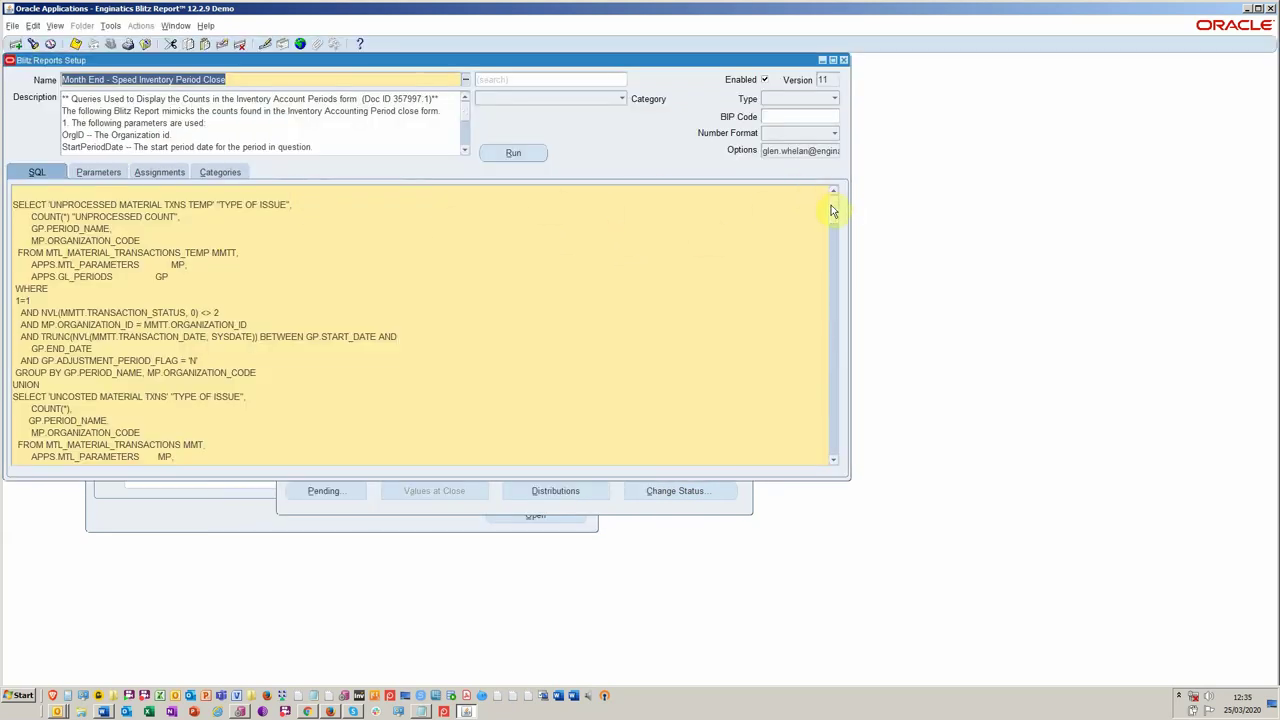
scroll(831, 211, down, 10)
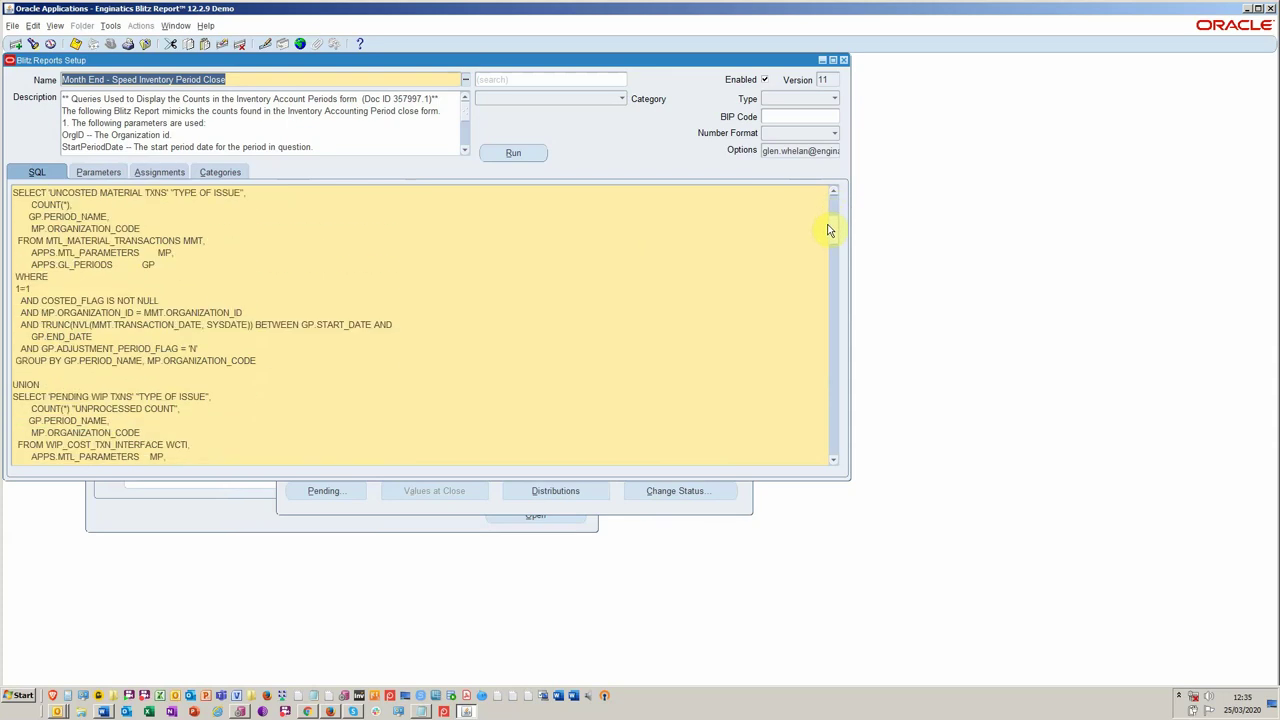
scroll(825, 260, down, 15)
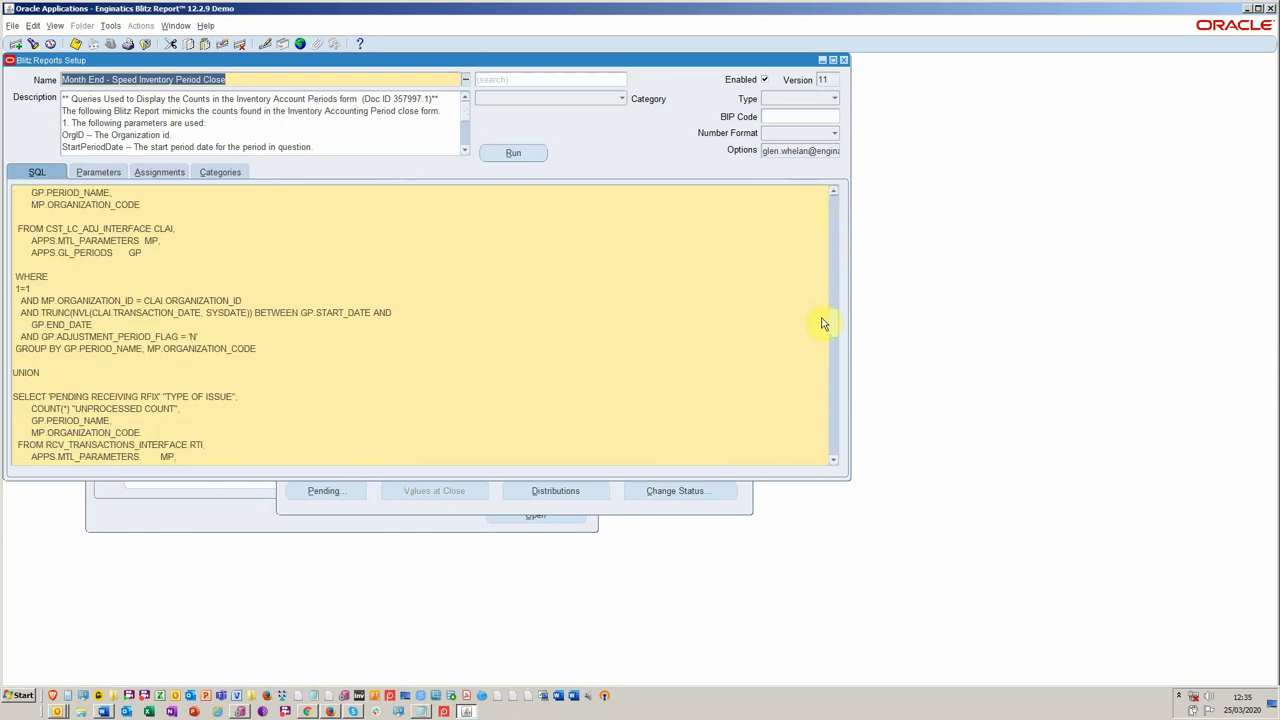
scroll(822, 350, down, 15)
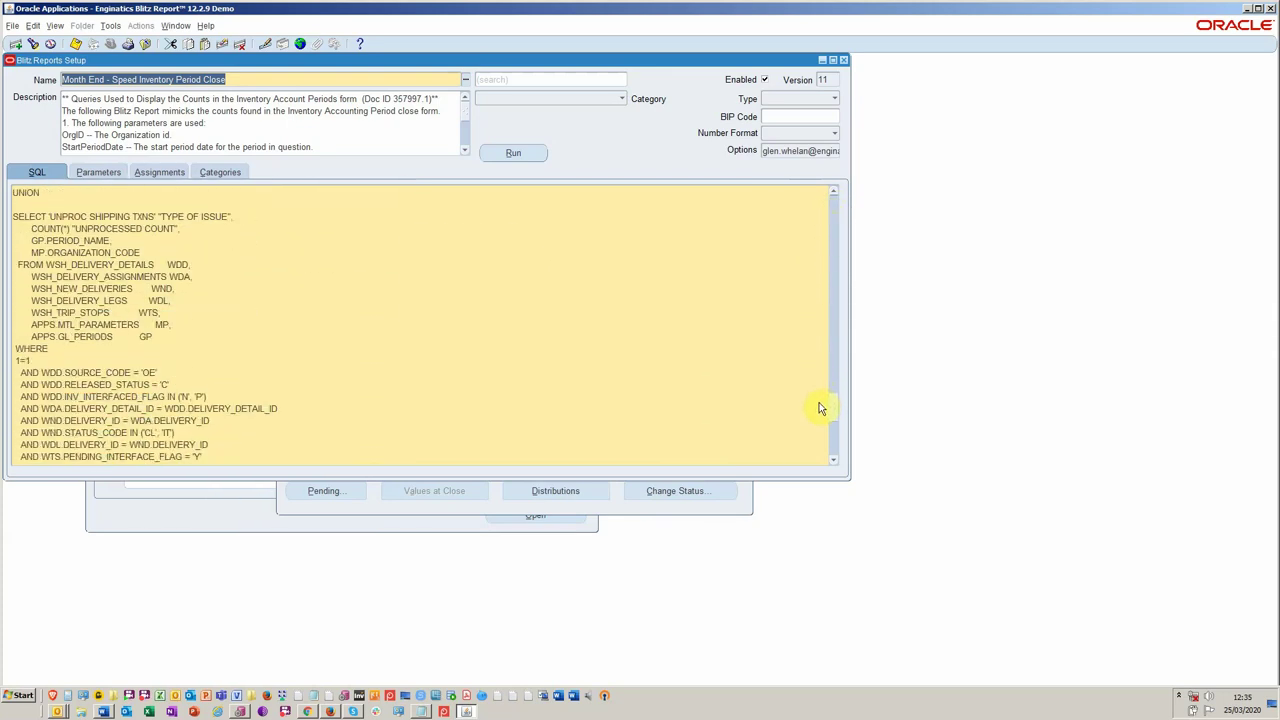
scroll(819, 412, down, 10)
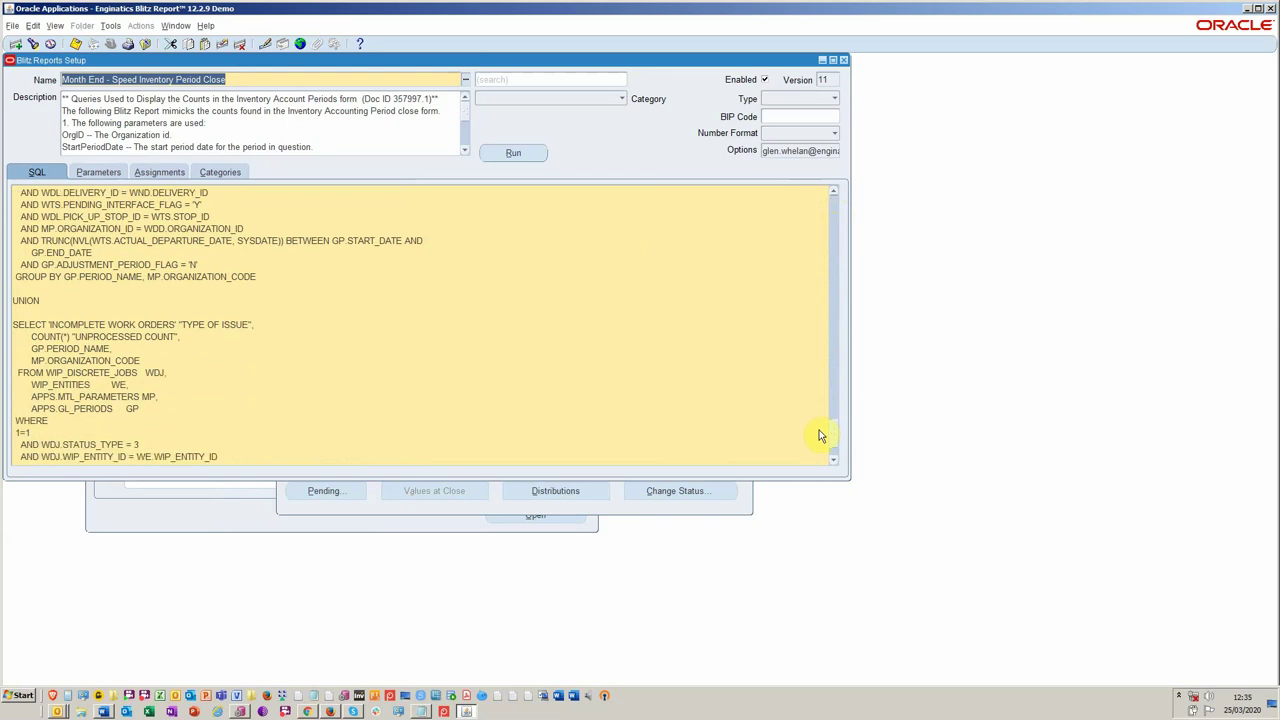
drag(829, 440, 829, 205)
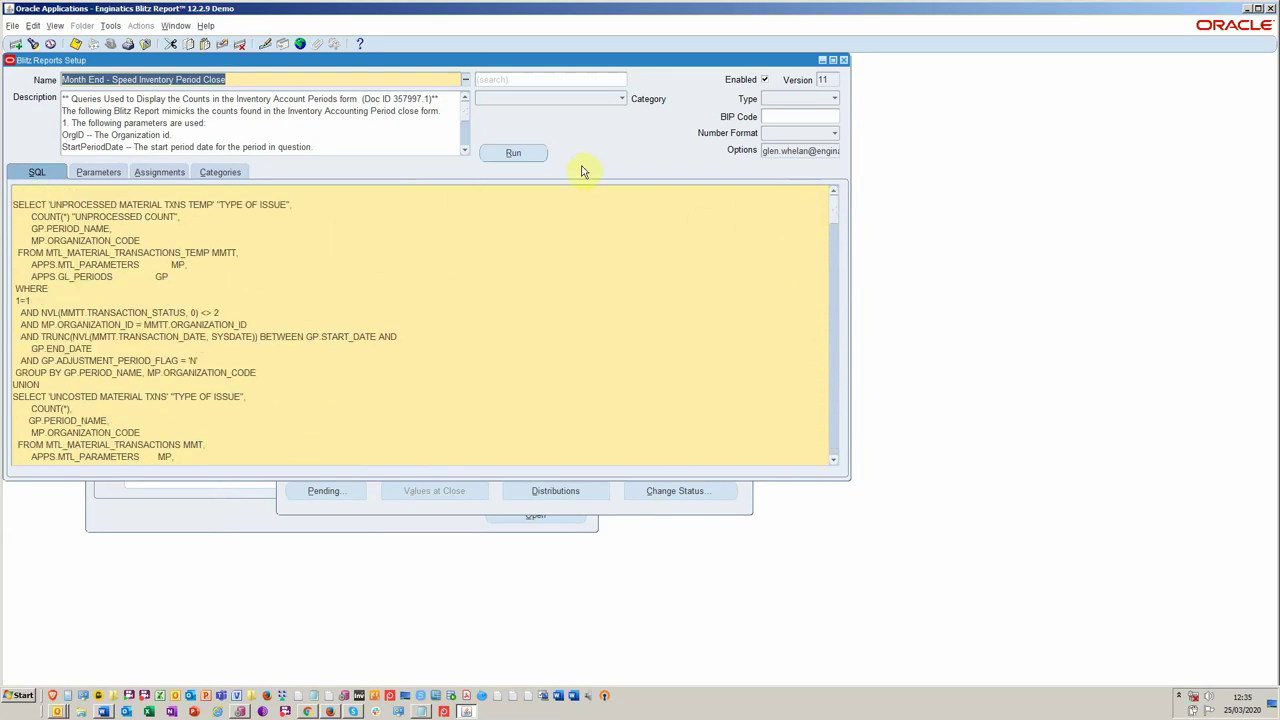
Step: Run the Month End - Speed Inventory Period Close report with the period name blank and view its output in Excel
click(528, 155)
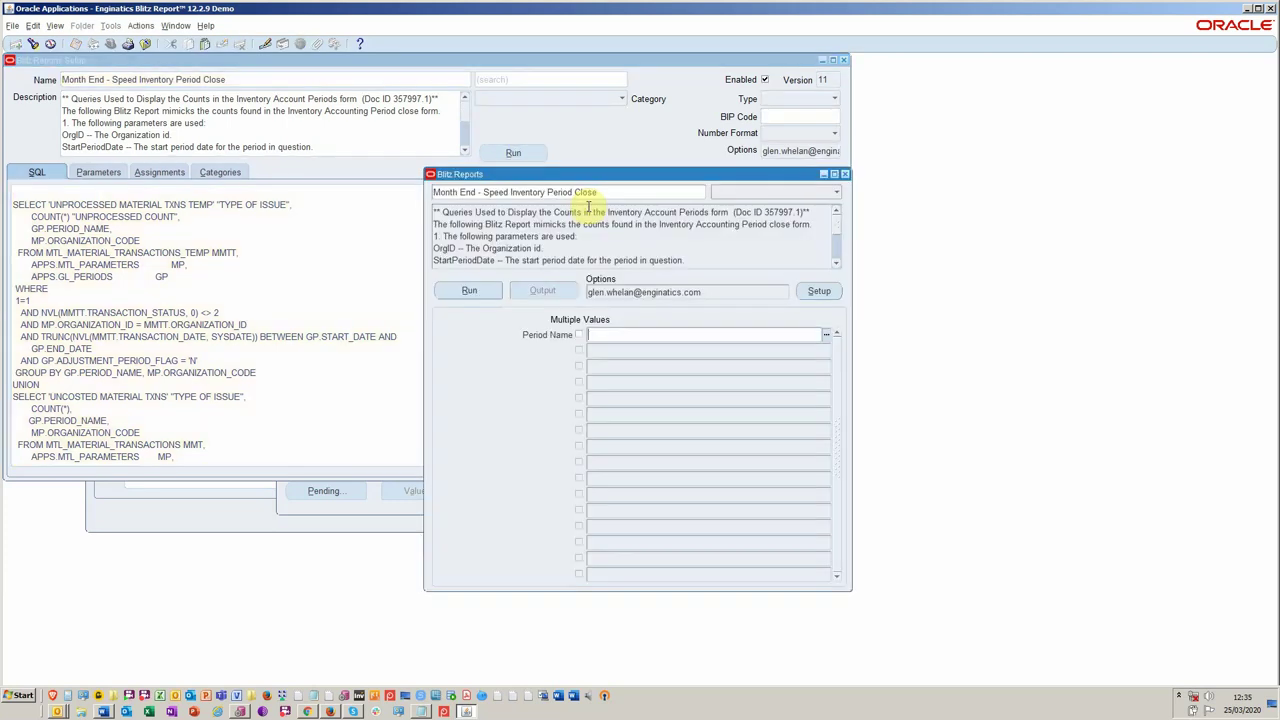
click(470, 289)
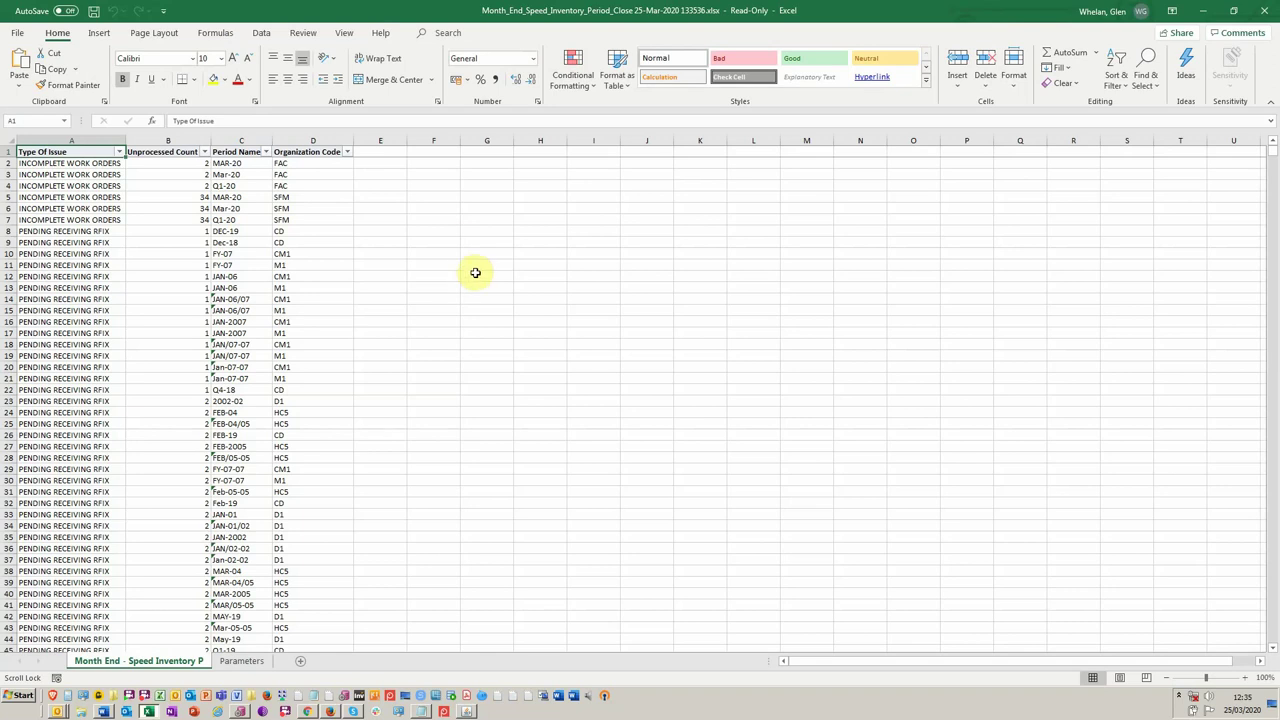
key(alt+Tab)
key(alt+Tab)
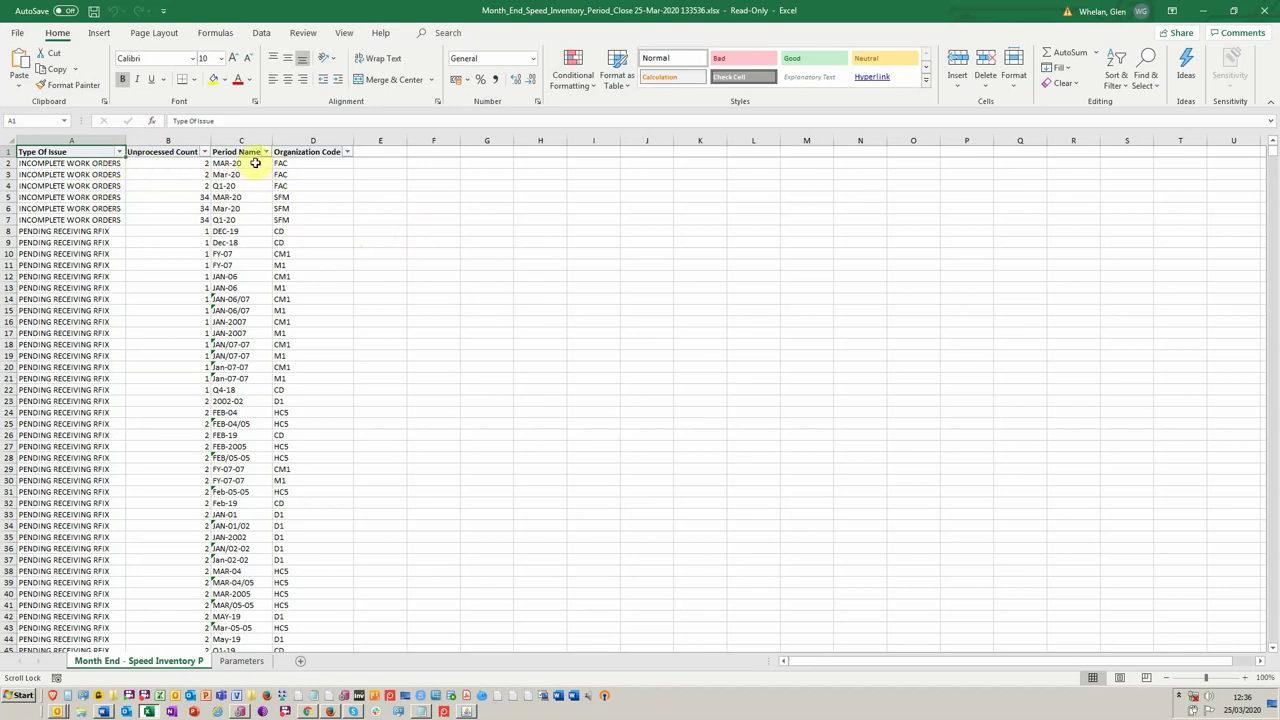
Step: Check which issue types the Type Of Issue filter lists, leaving the filter unapplied
click(119, 152)
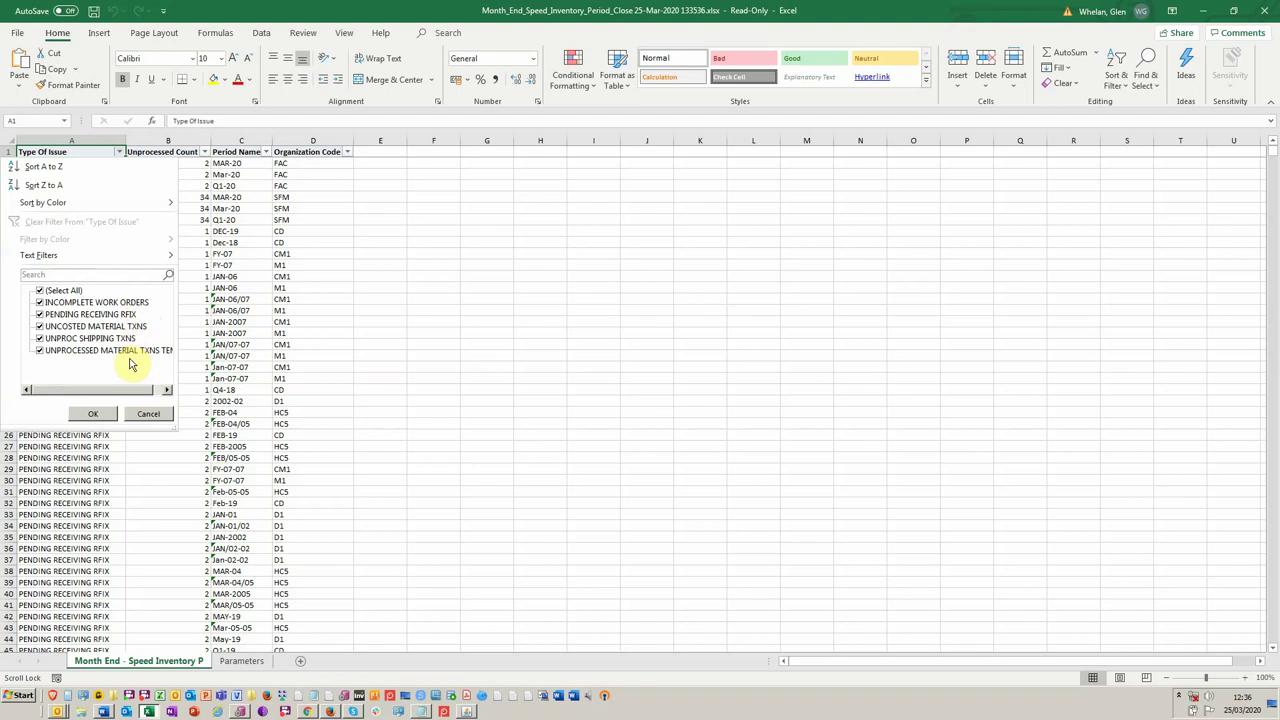
click(143, 416)
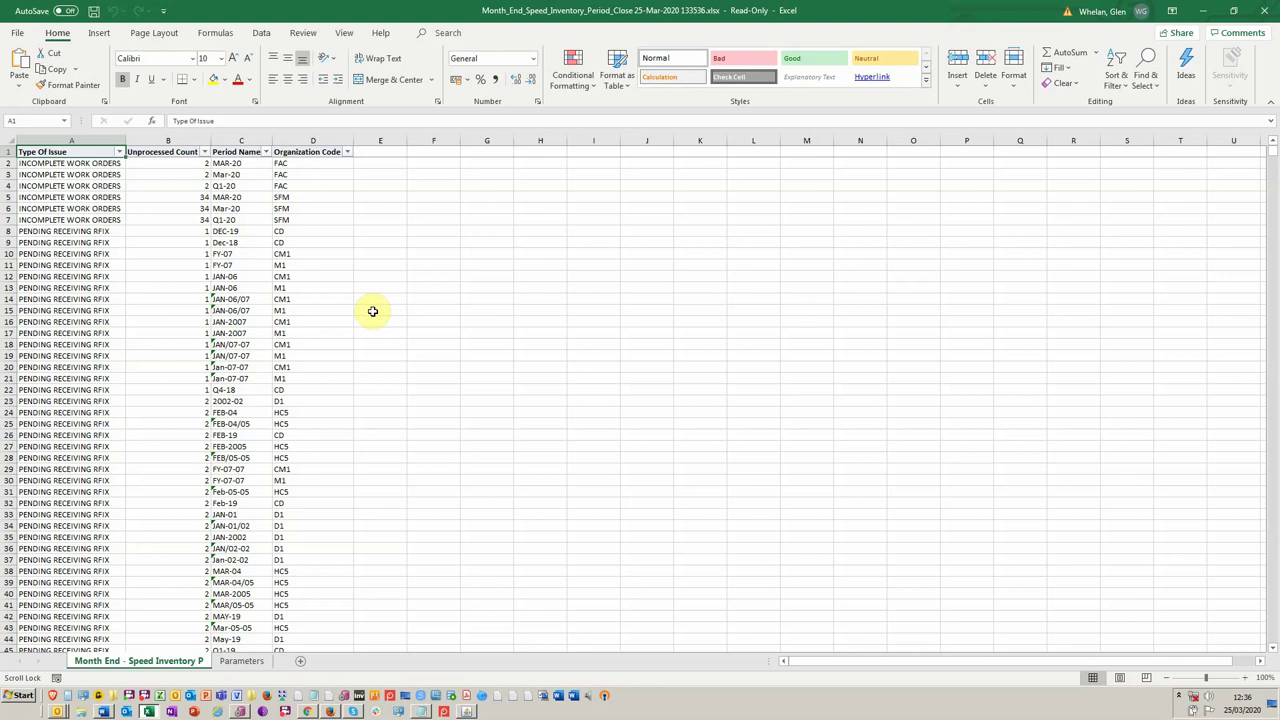
Step: Switch back to Oracle Applications and close the report run window and its setup
key(alt+Tab)
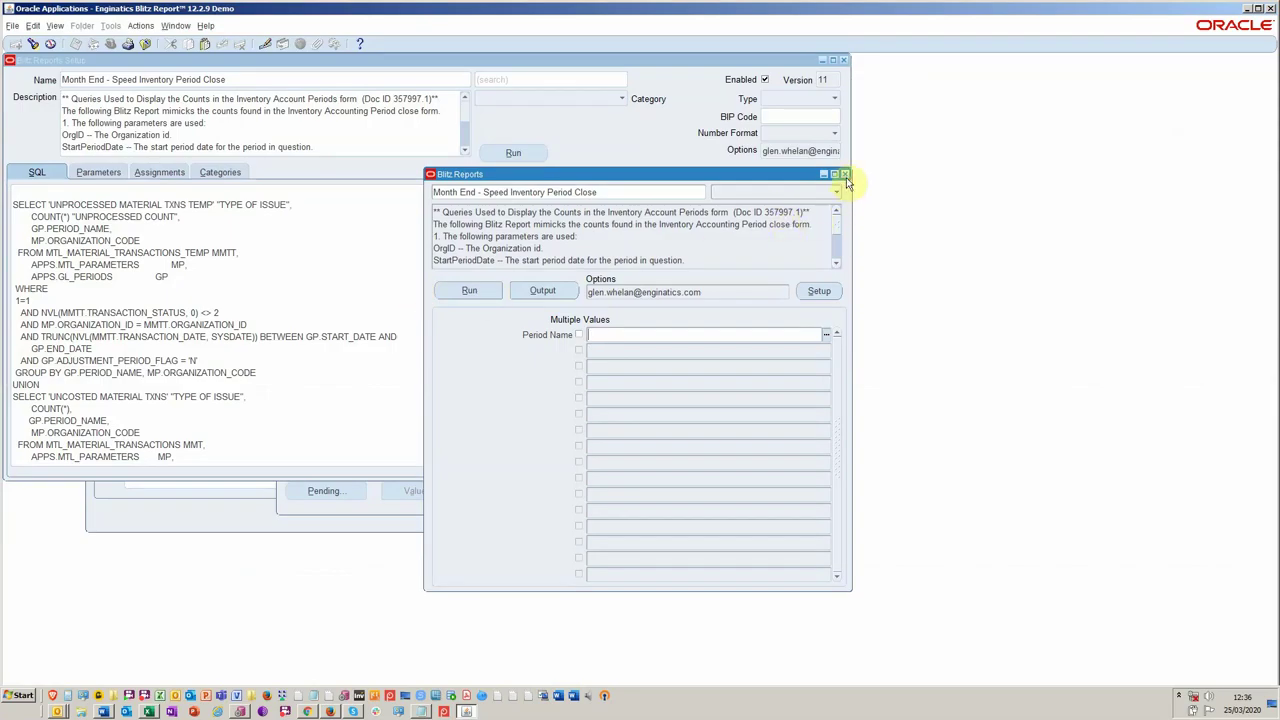
click(845, 175)
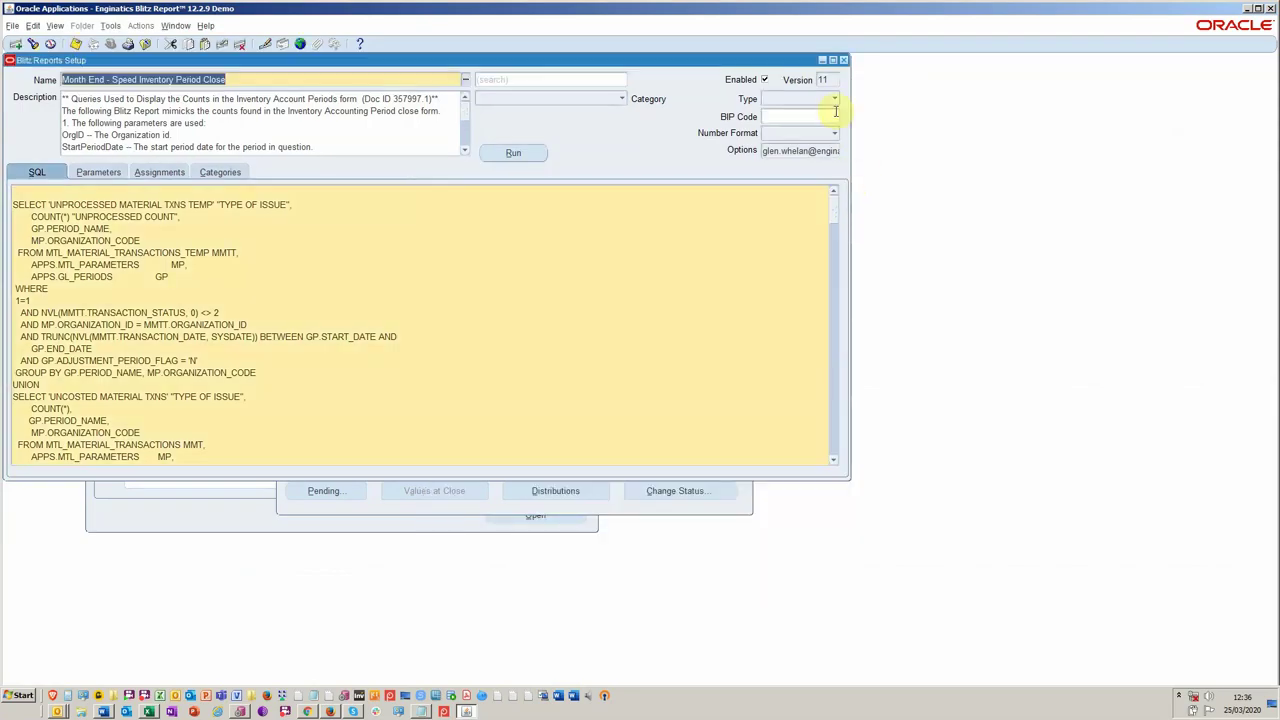
click(843, 60)
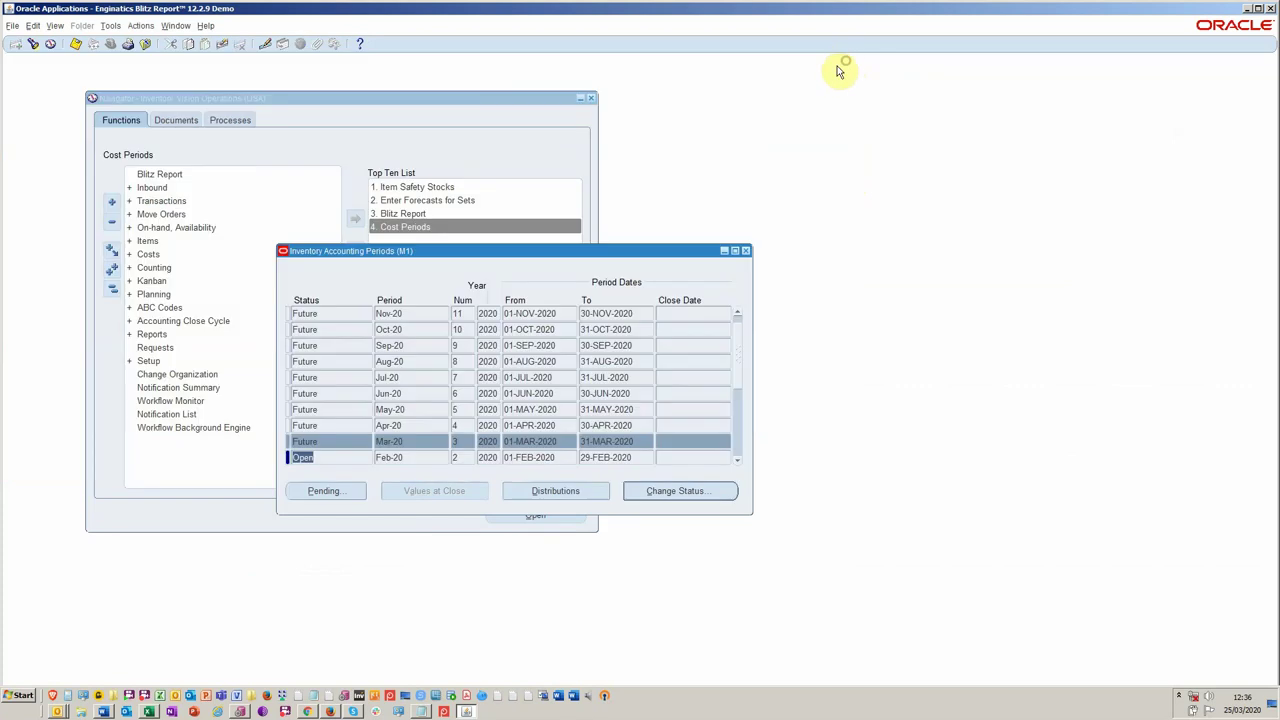
Step: Reopen the Inventory Period End report from the Feb-20 period and show the parameters in its setup
click(346, 455)
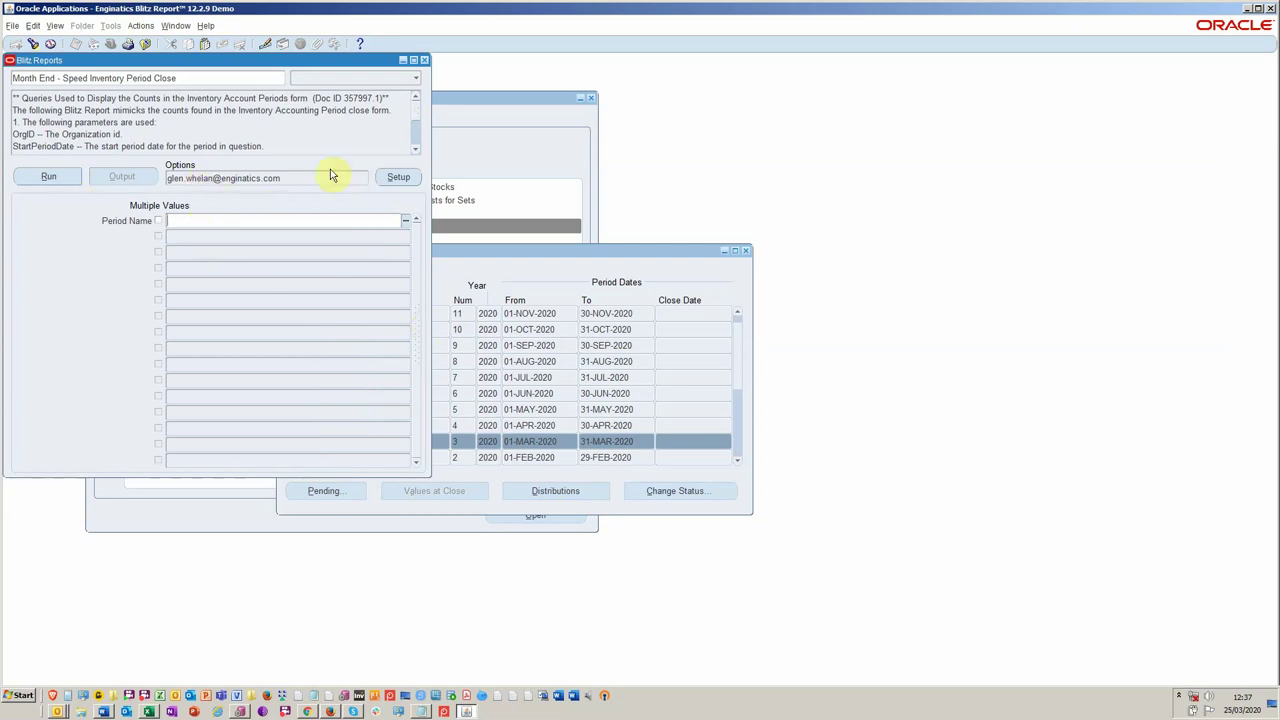
click(393, 178)
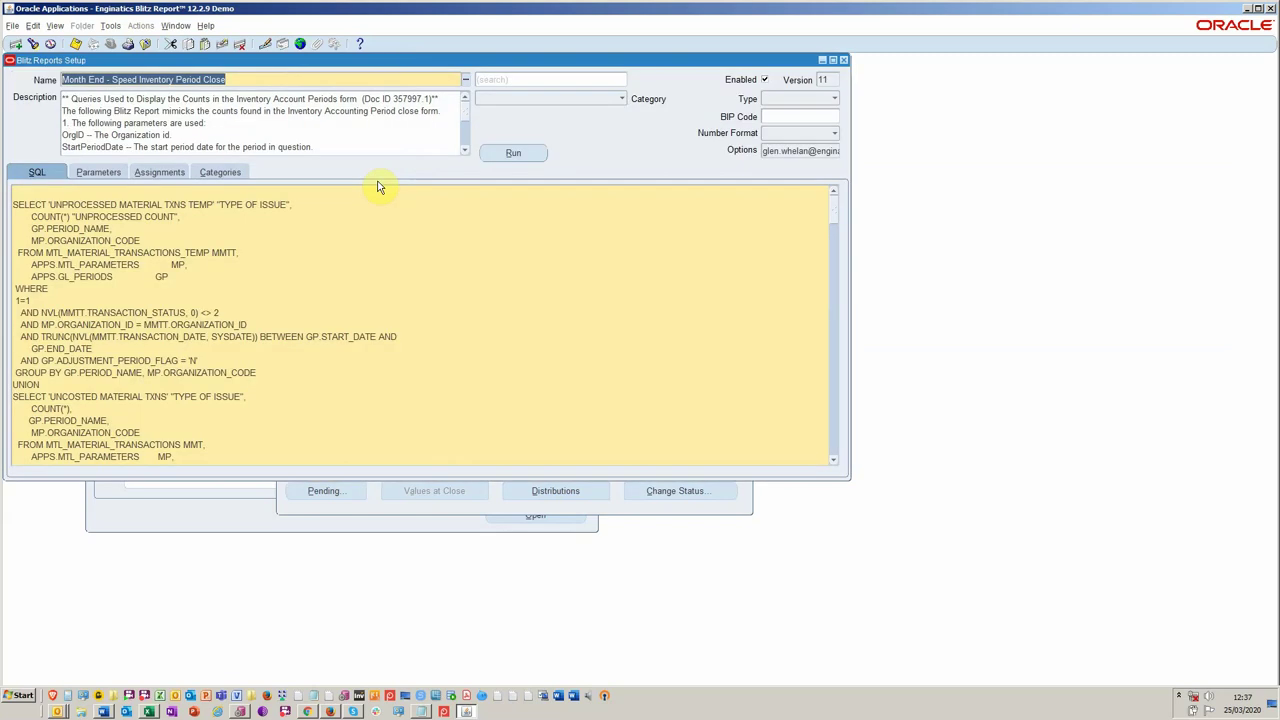
click(117, 175)
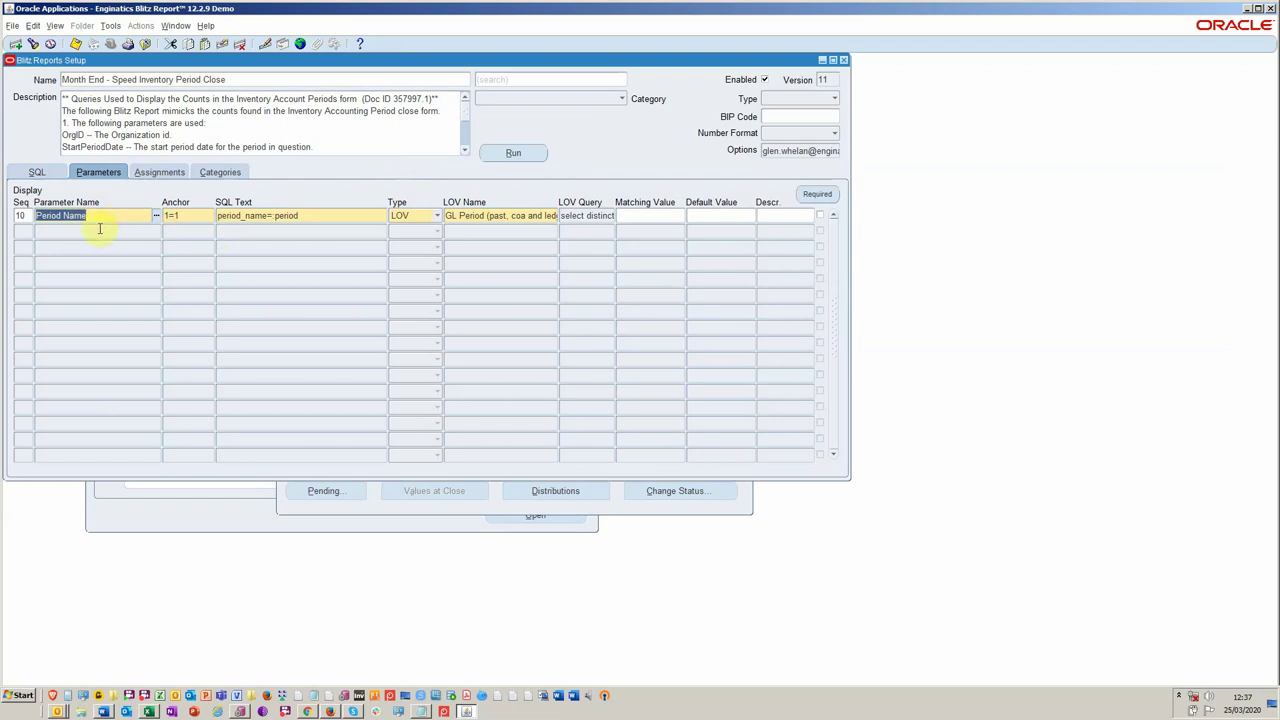
Step: Add a Transaction Type parameter to the report by copying the INV Material Transactions one that uses the INV Transaction Type list of values
click(83, 231)
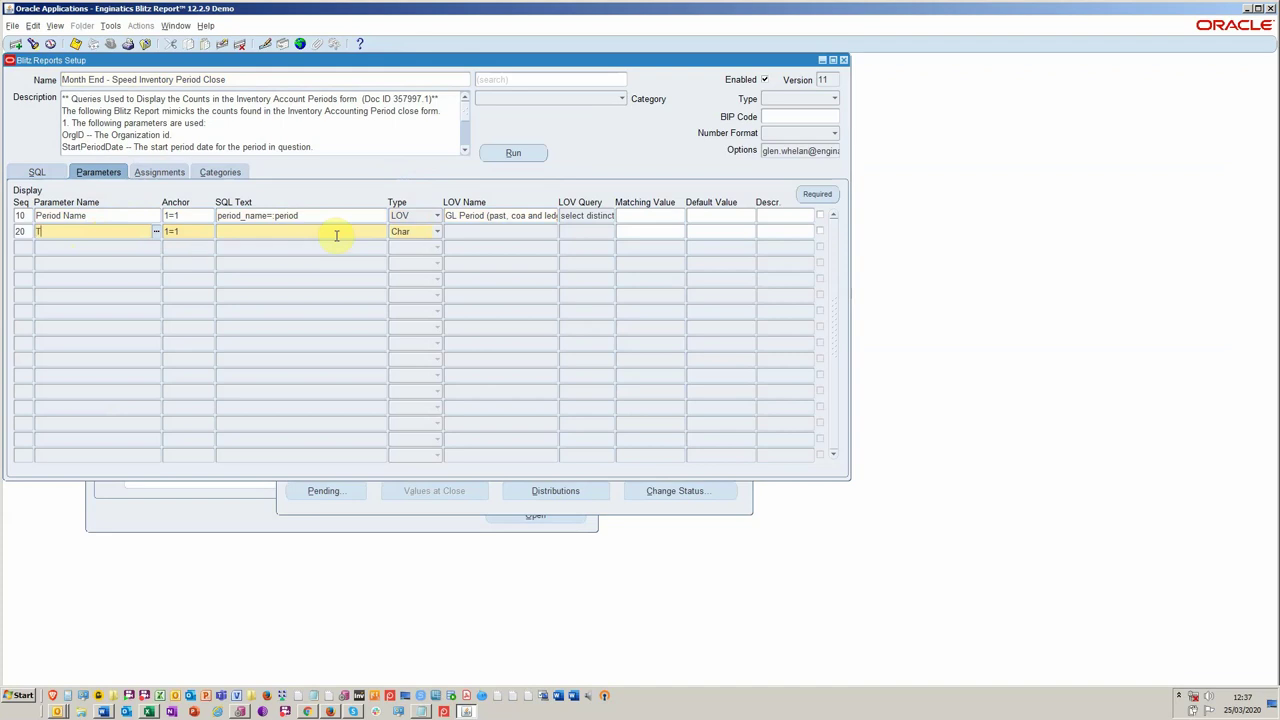
click(102, 230)
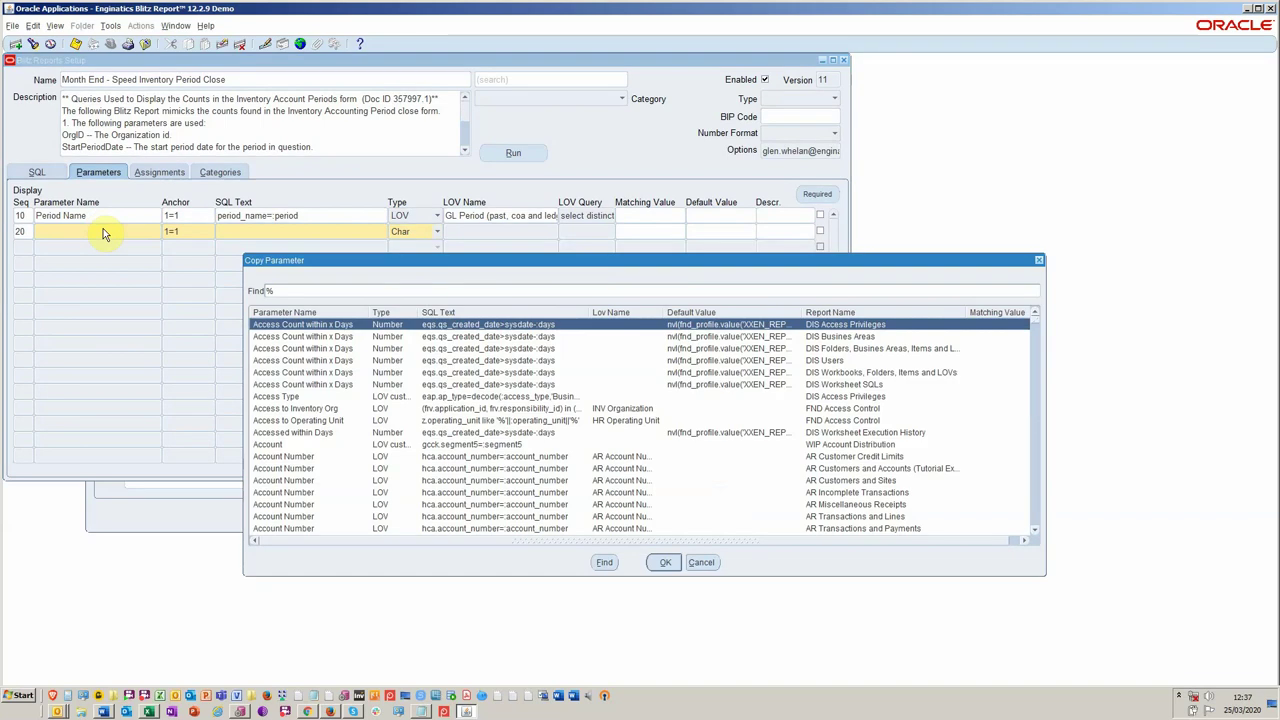
text(tr)
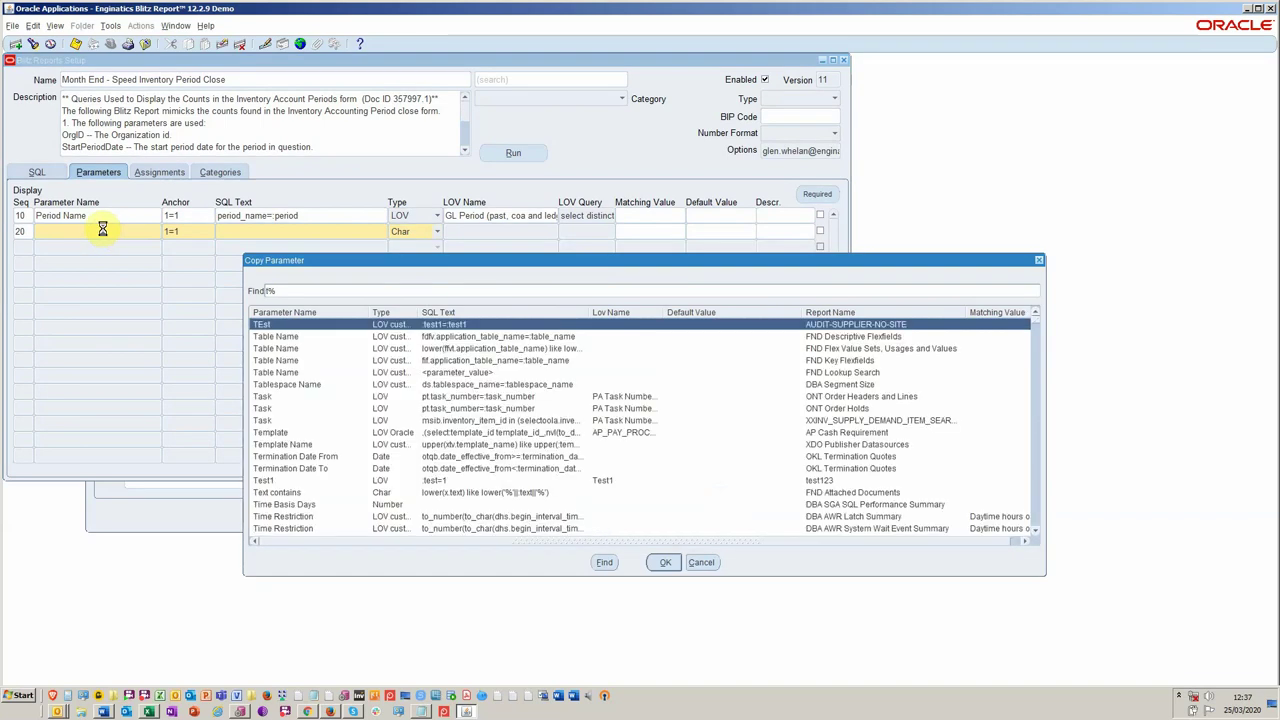
text(ans)
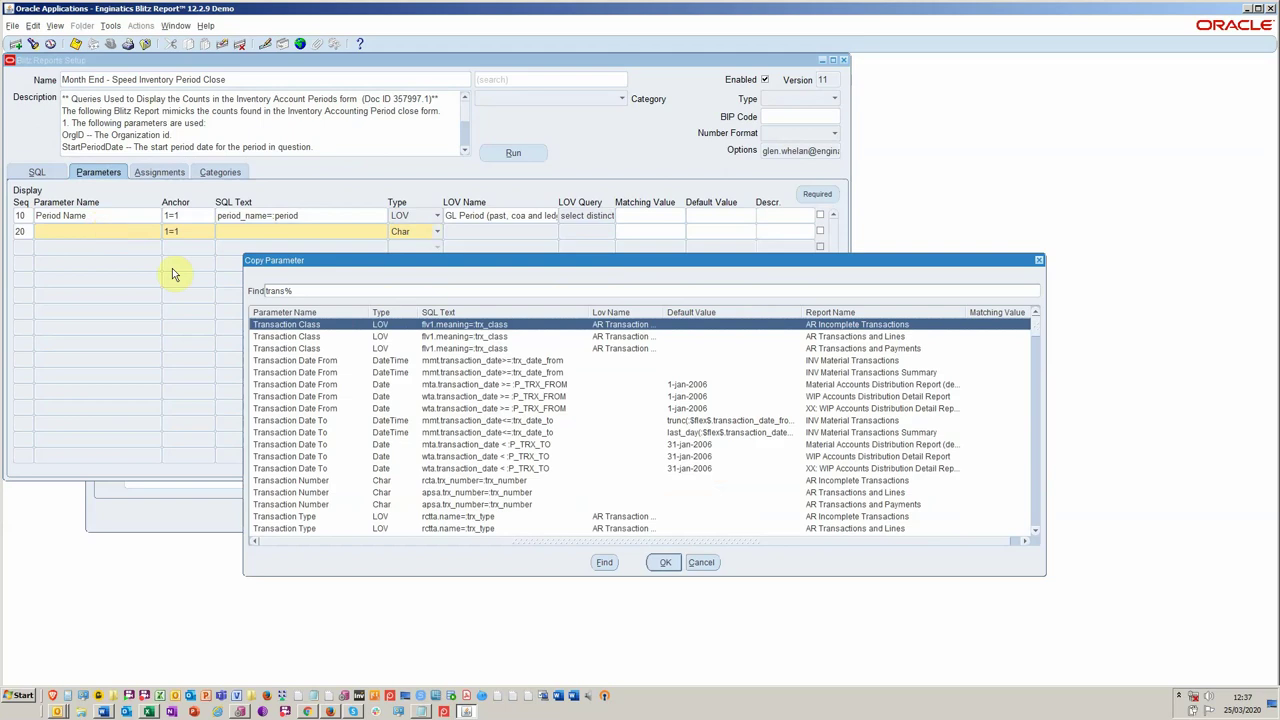
scroll(604, 502, down, 2)
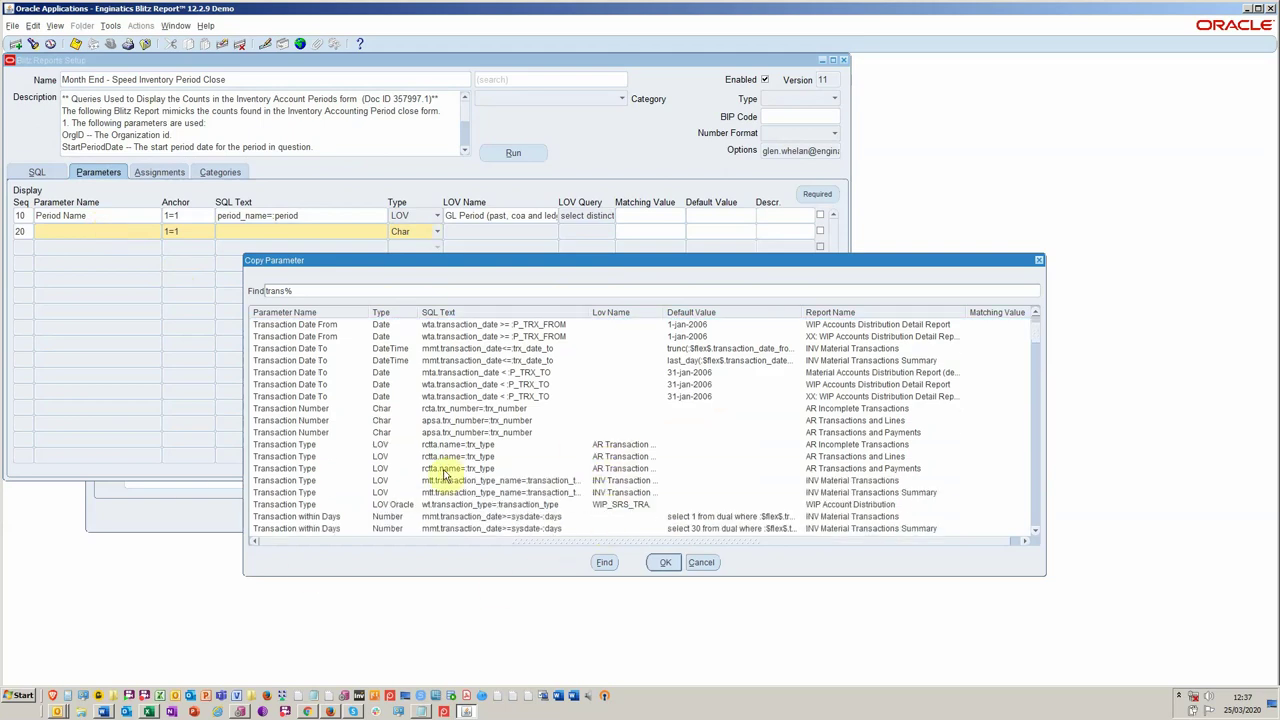
click(619, 446)
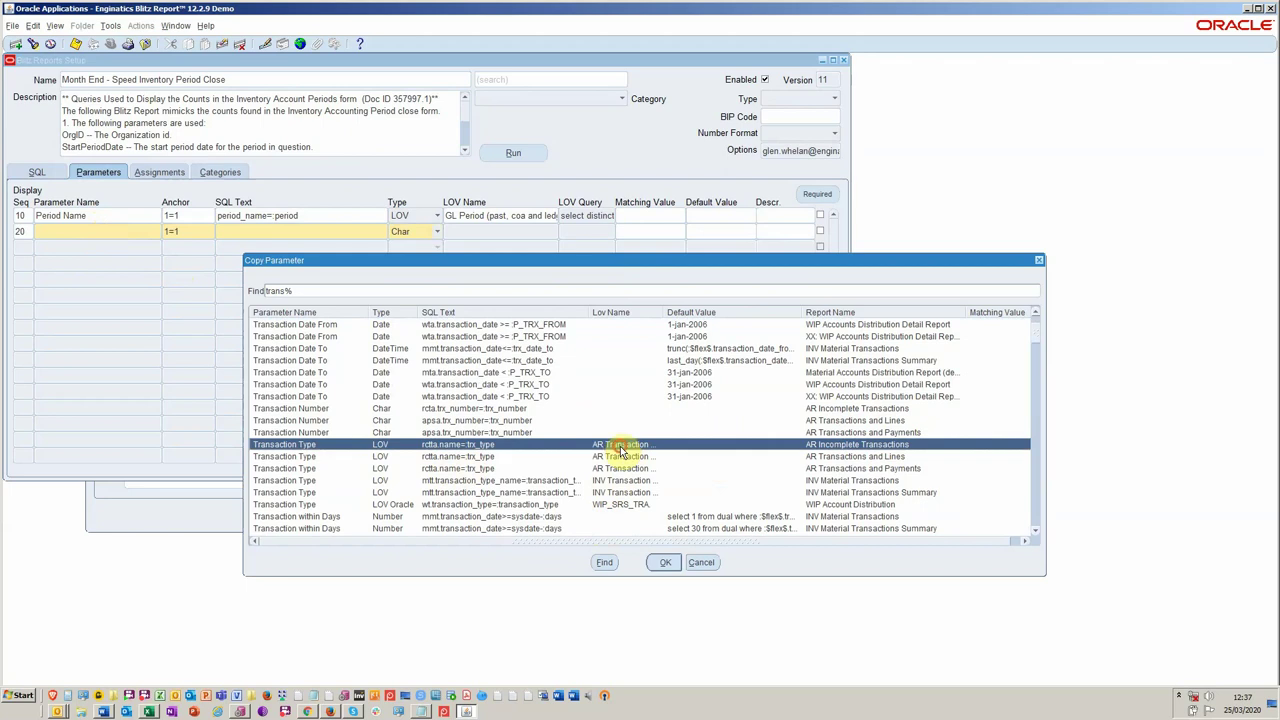
double_click(583, 481)
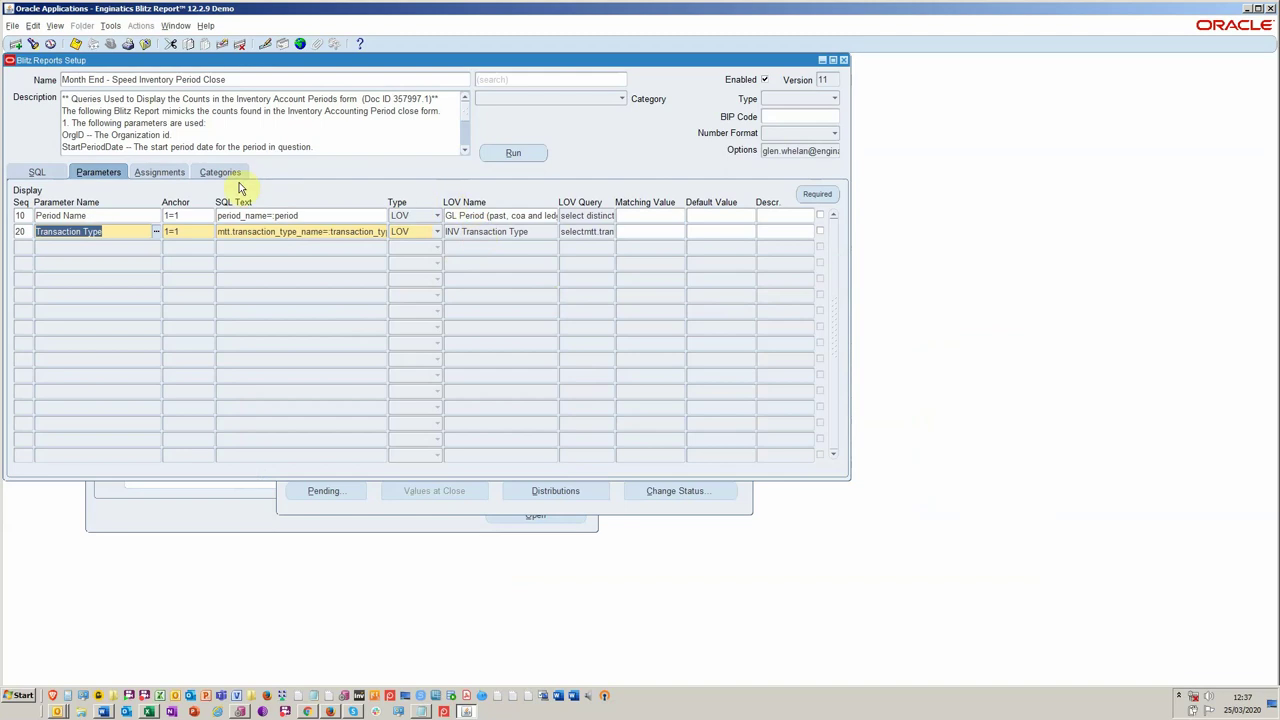
Step: Review the report's assignments and its version history, viewing the SQL text of version 11, and close the history
click(510, 147)
click(177, 172)
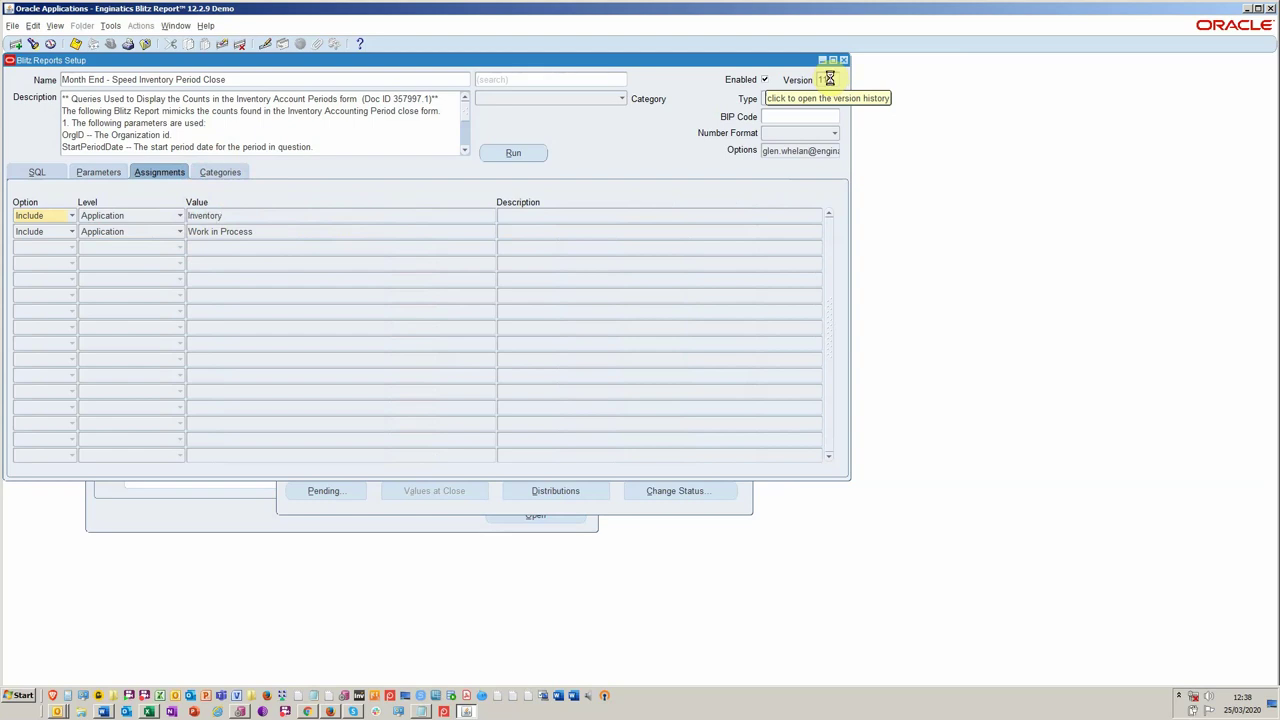
click(826, 80)
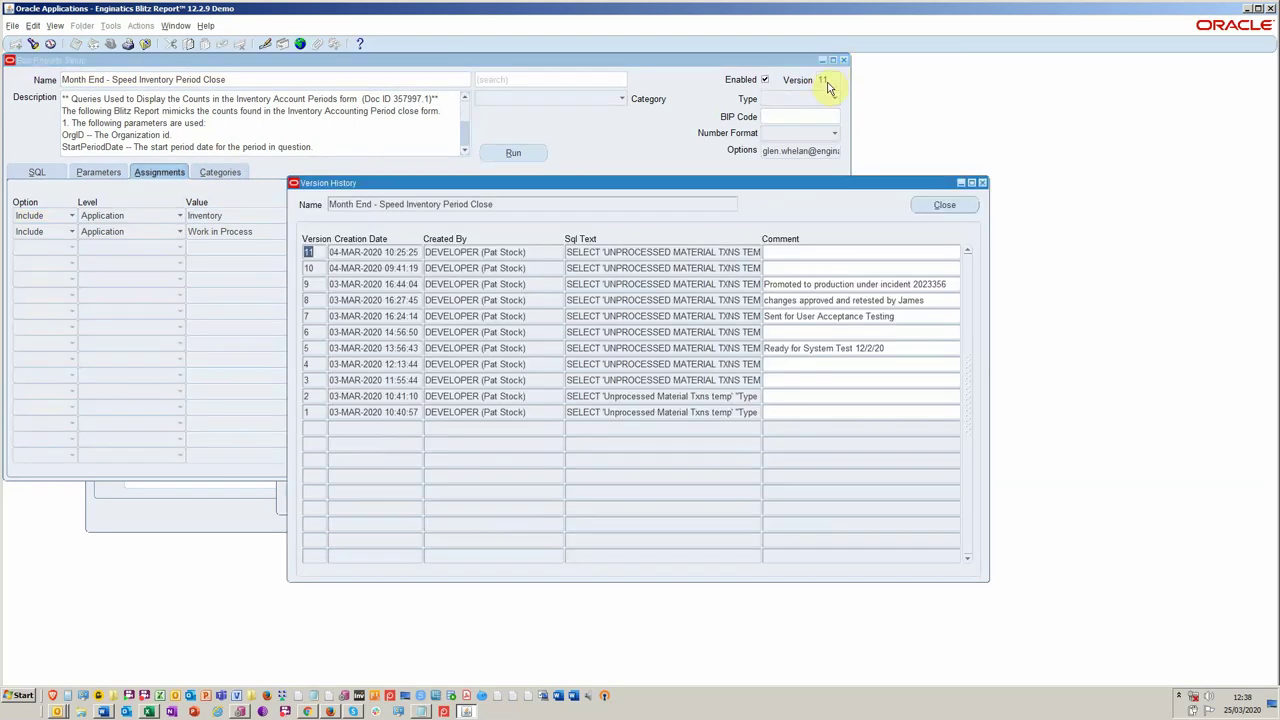
click(613, 251)
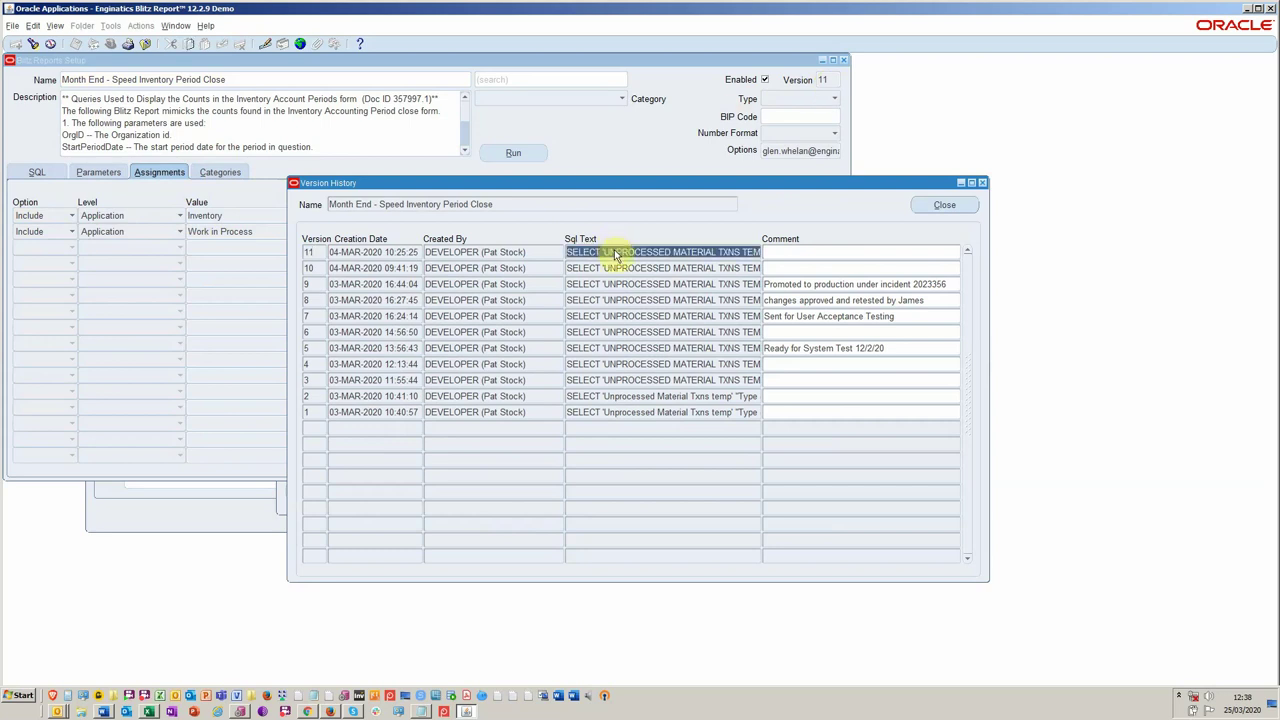
double_click(613, 251)
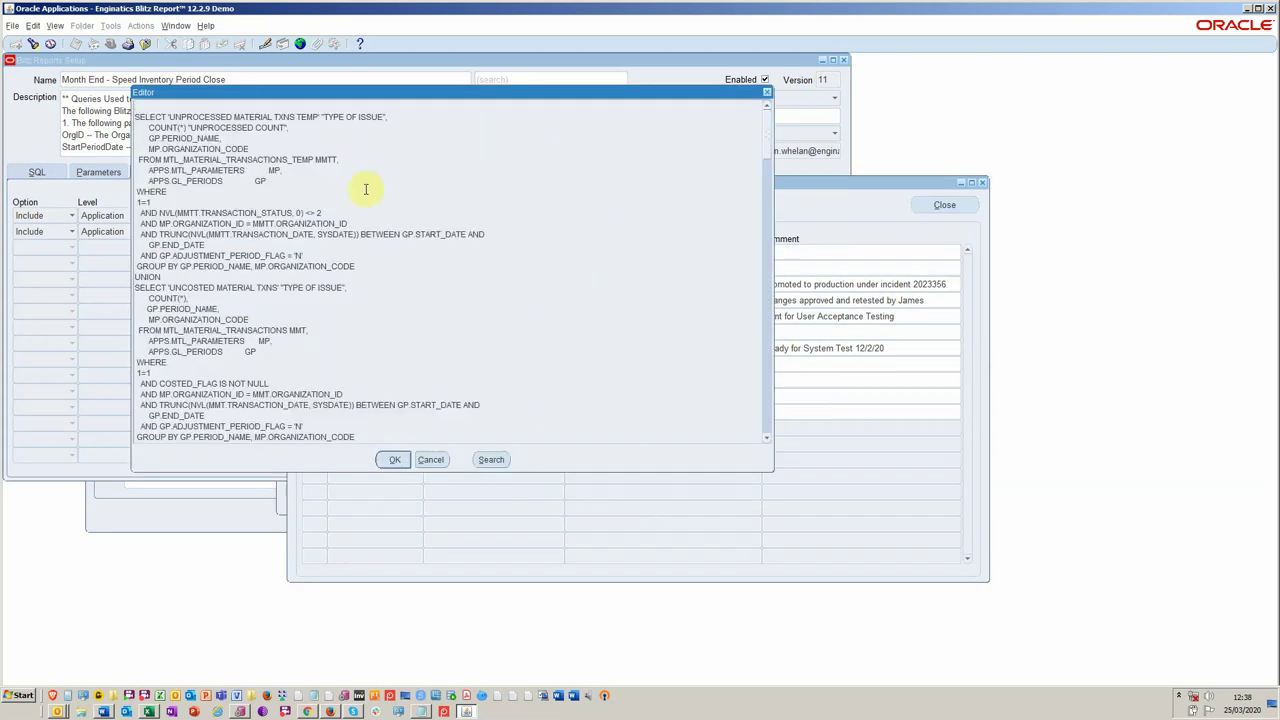
click(767, 94)
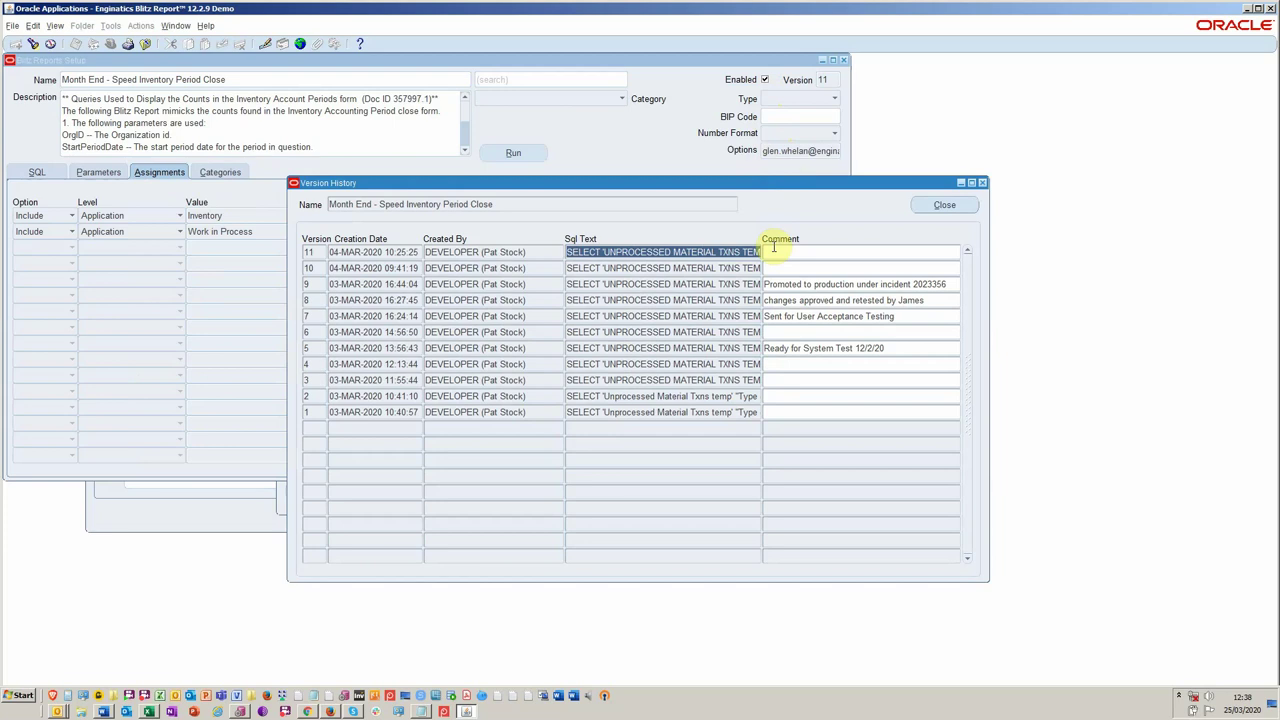
click(983, 182)
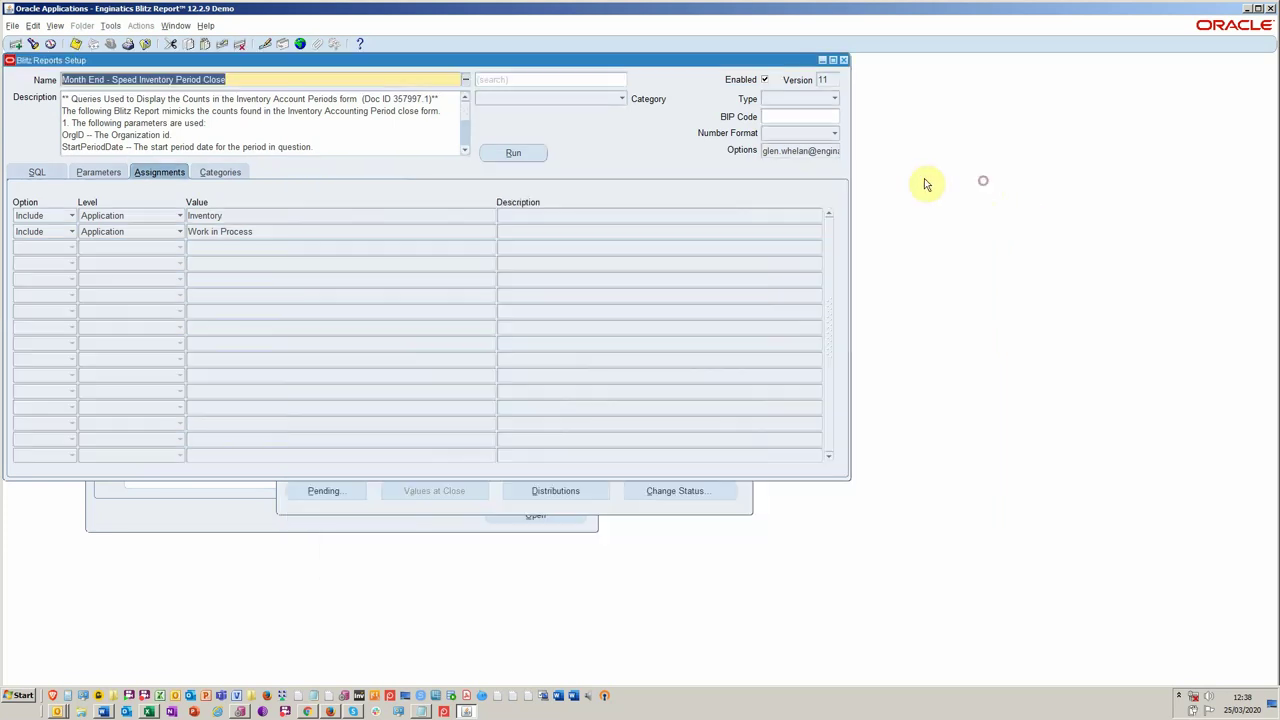
Step: Look through the report's categories, assignments and parameters in its setup
click(239, 172)
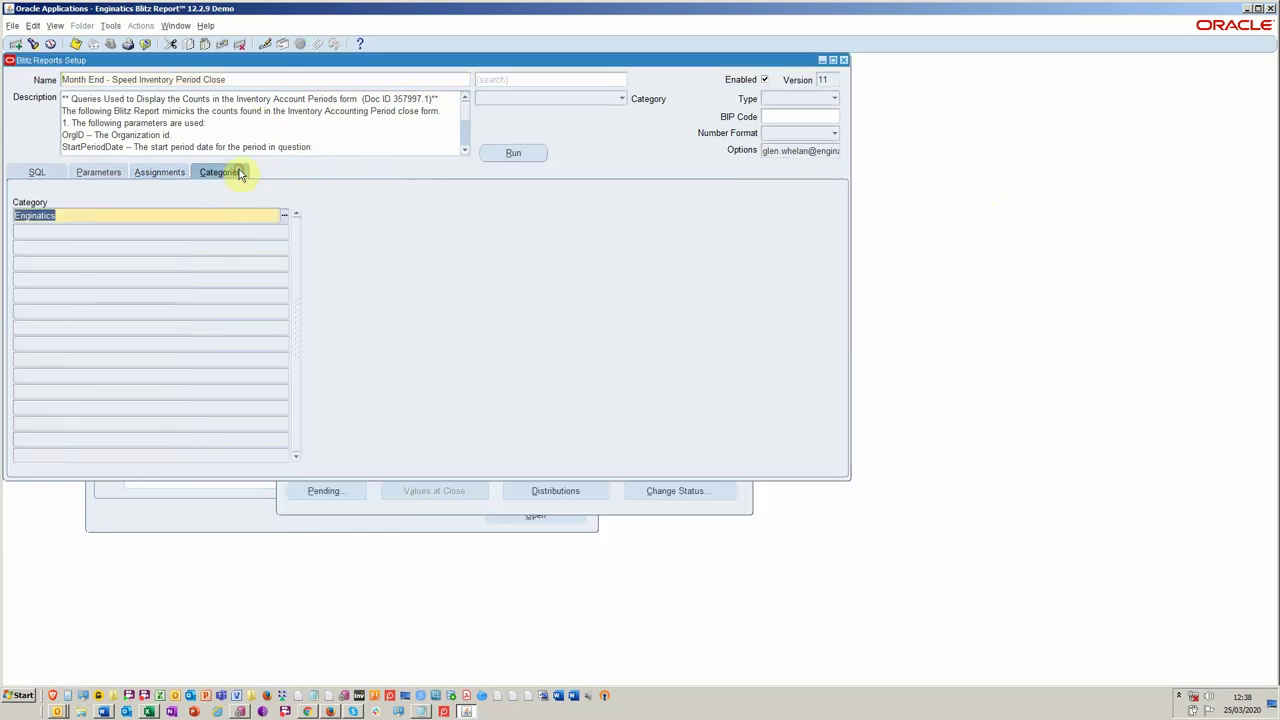
click(164, 173)
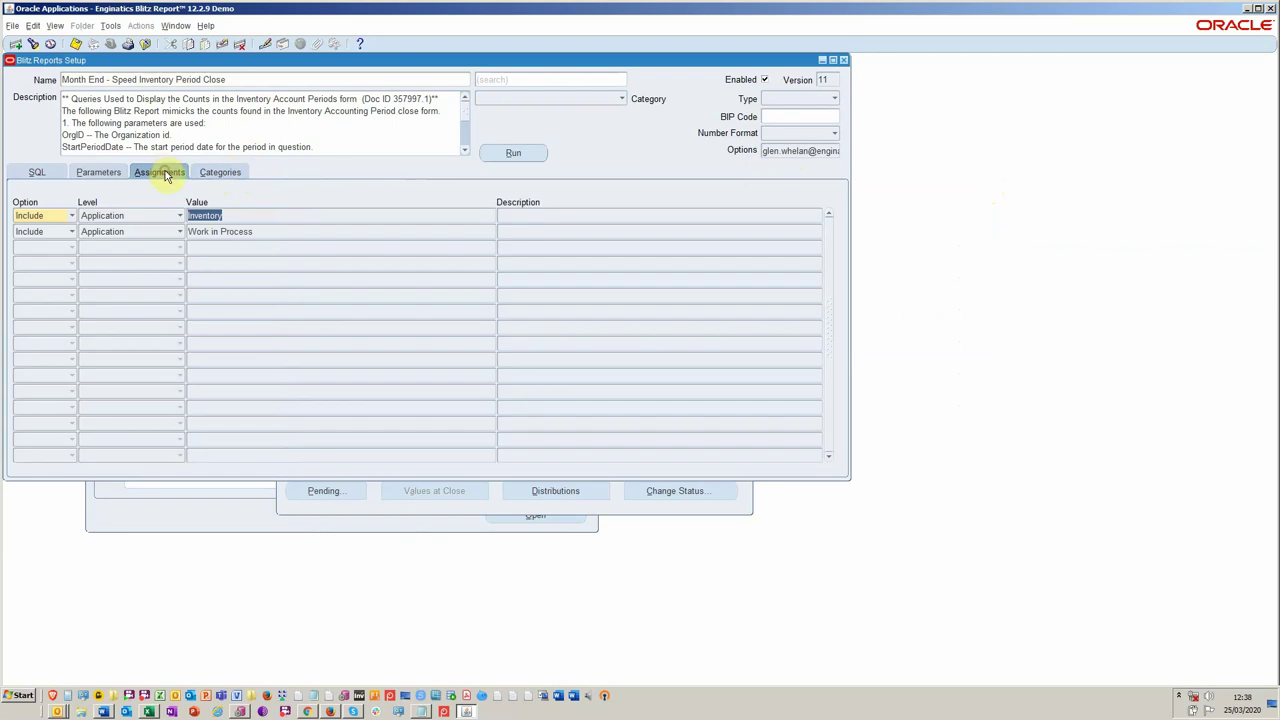
click(90, 176)
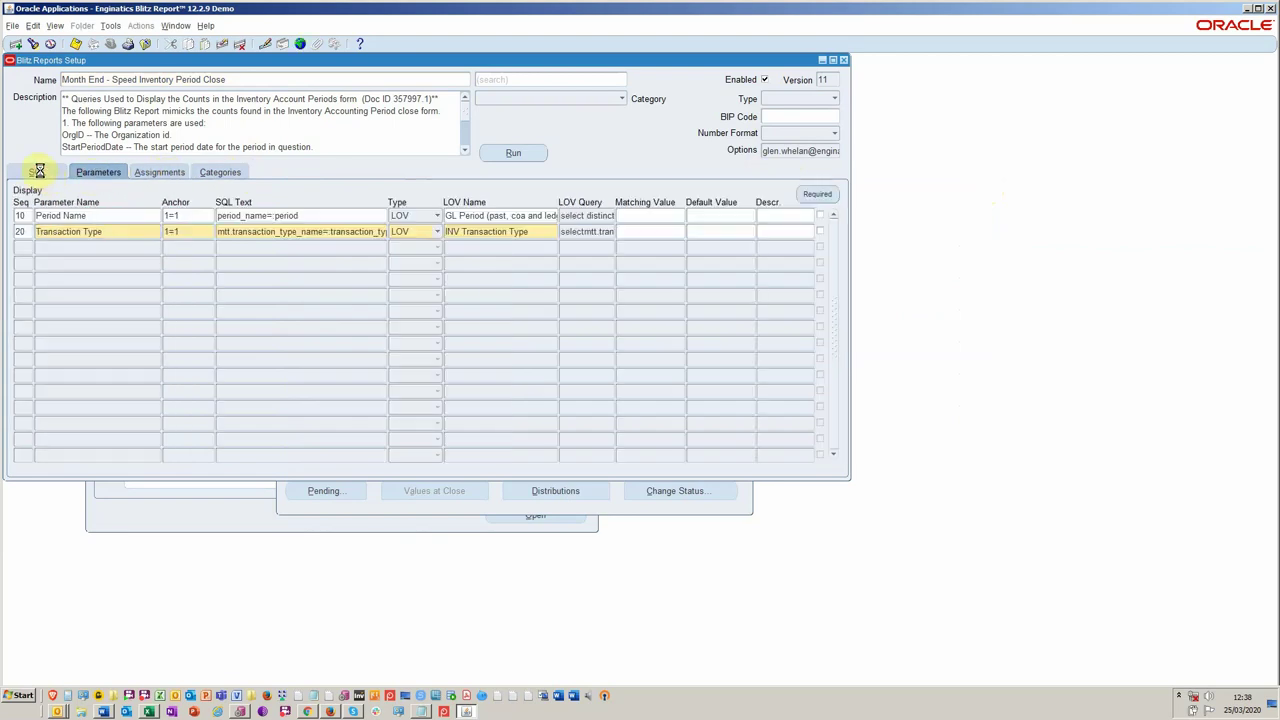
Step: Check the Transaction Type parameter in the report's run window, and close that window and the report setup
click(519, 151)
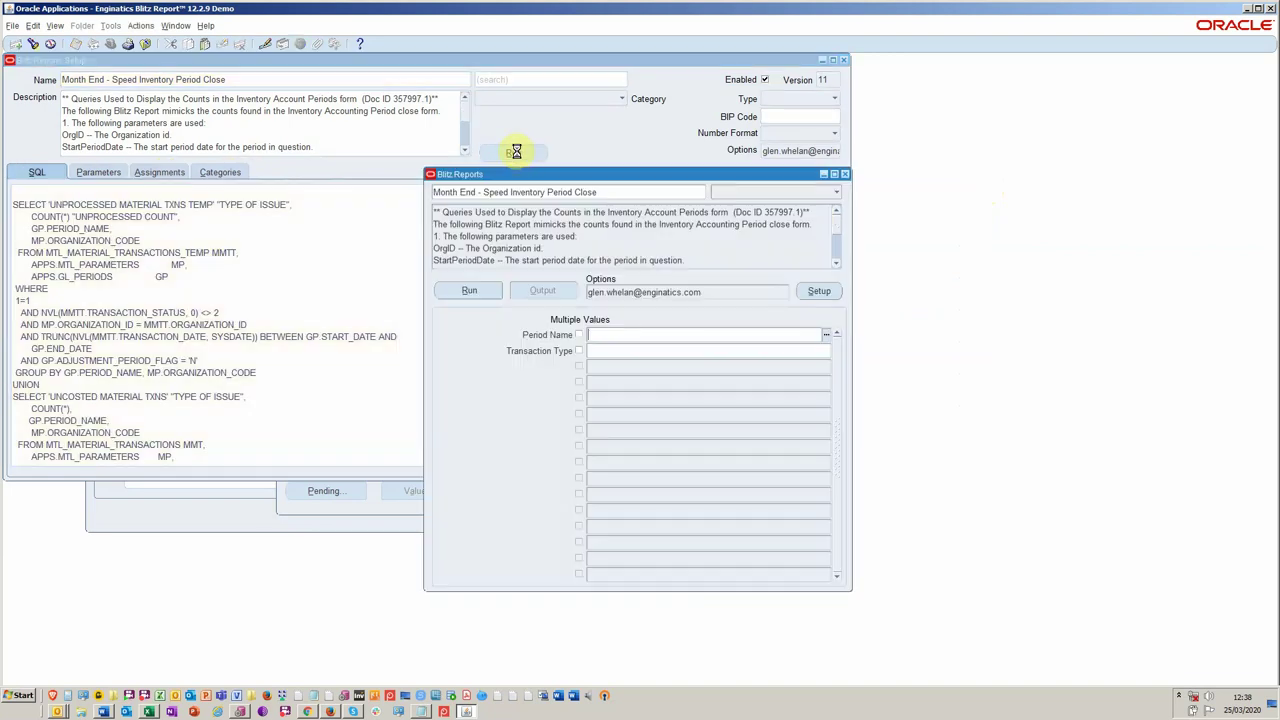
click(596, 350)
click(843, 174)
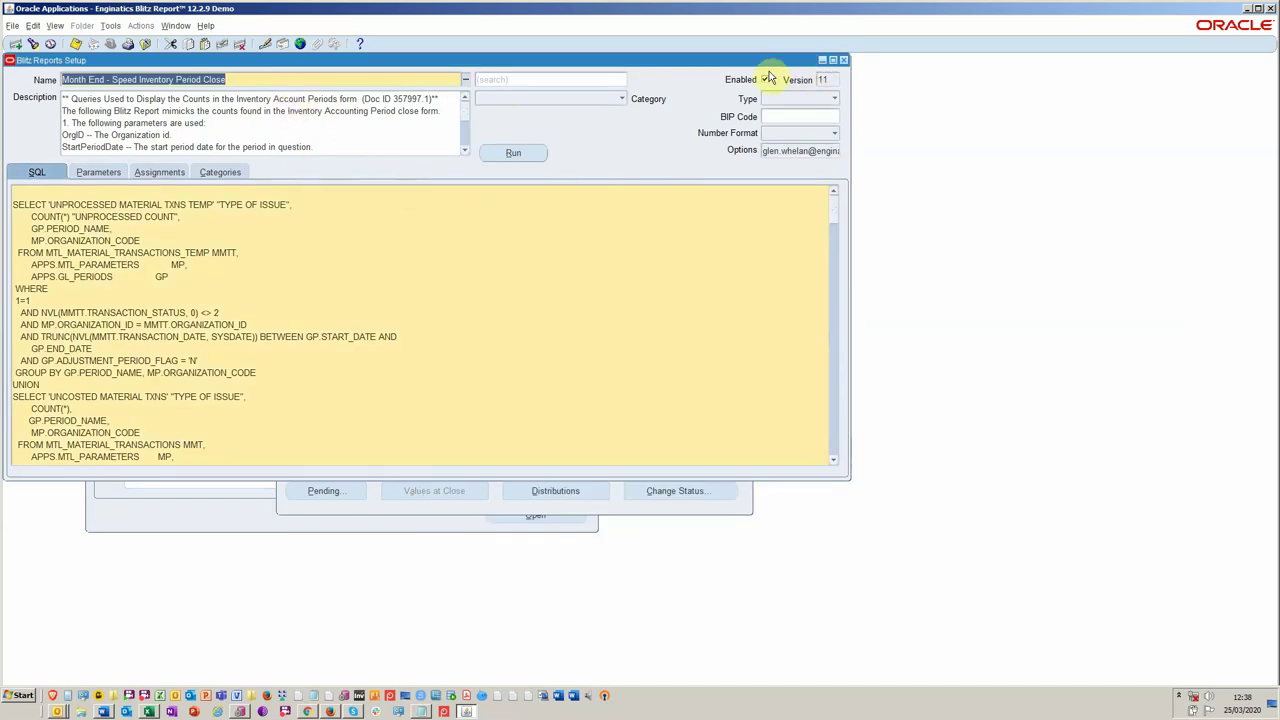
click(843, 60)
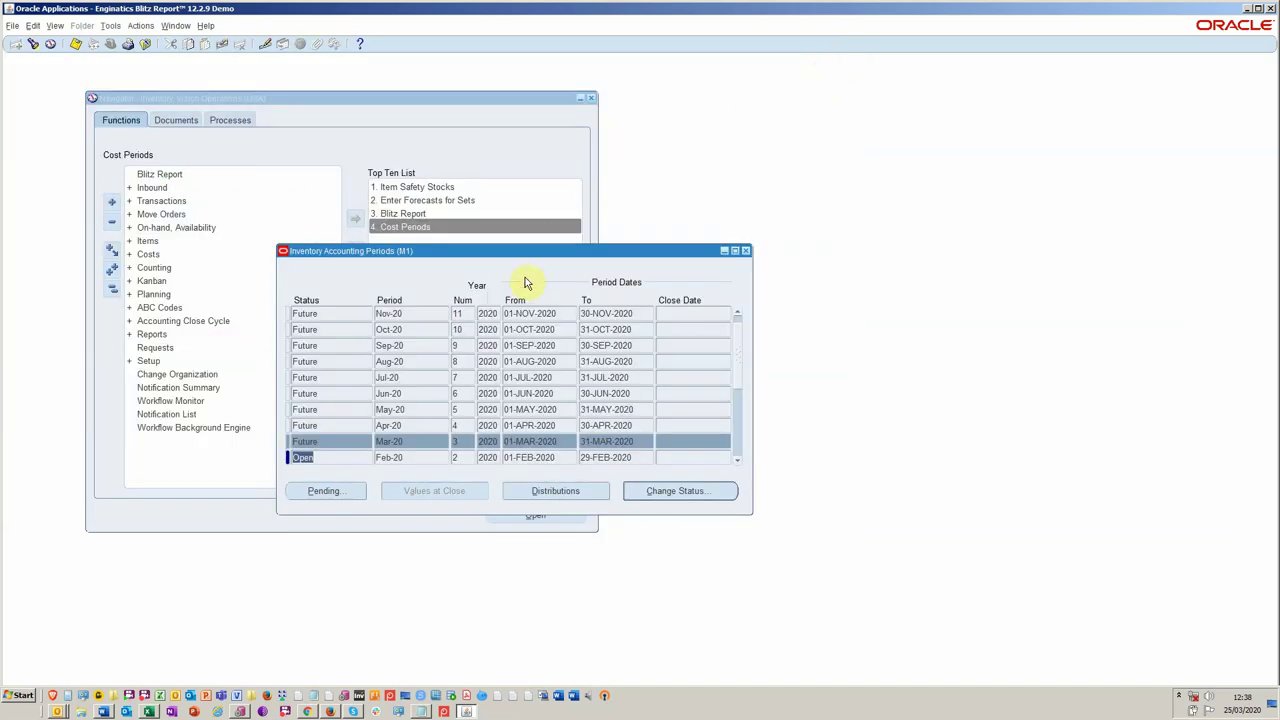
Step: Open the personalizations of the Inventory Accounting Periods form and examine the condition and actions of XX Blitz Menu
click(207, 27)
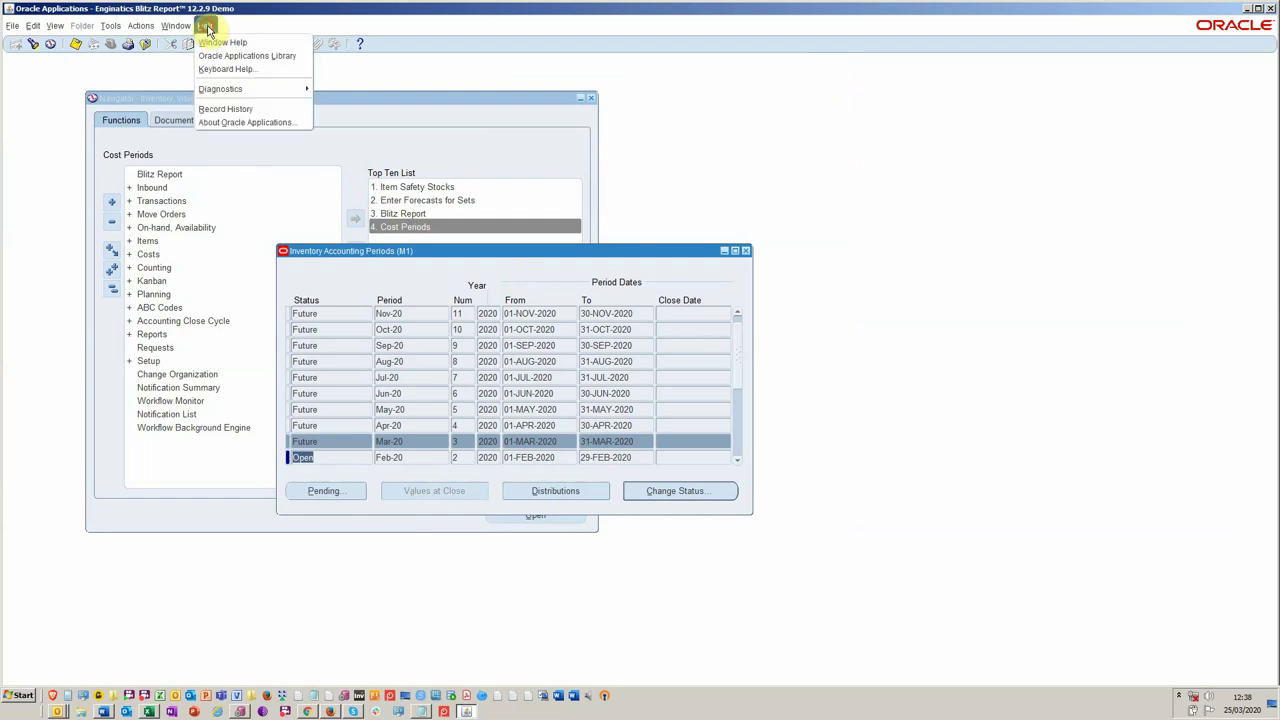
mouse_move(297, 90)
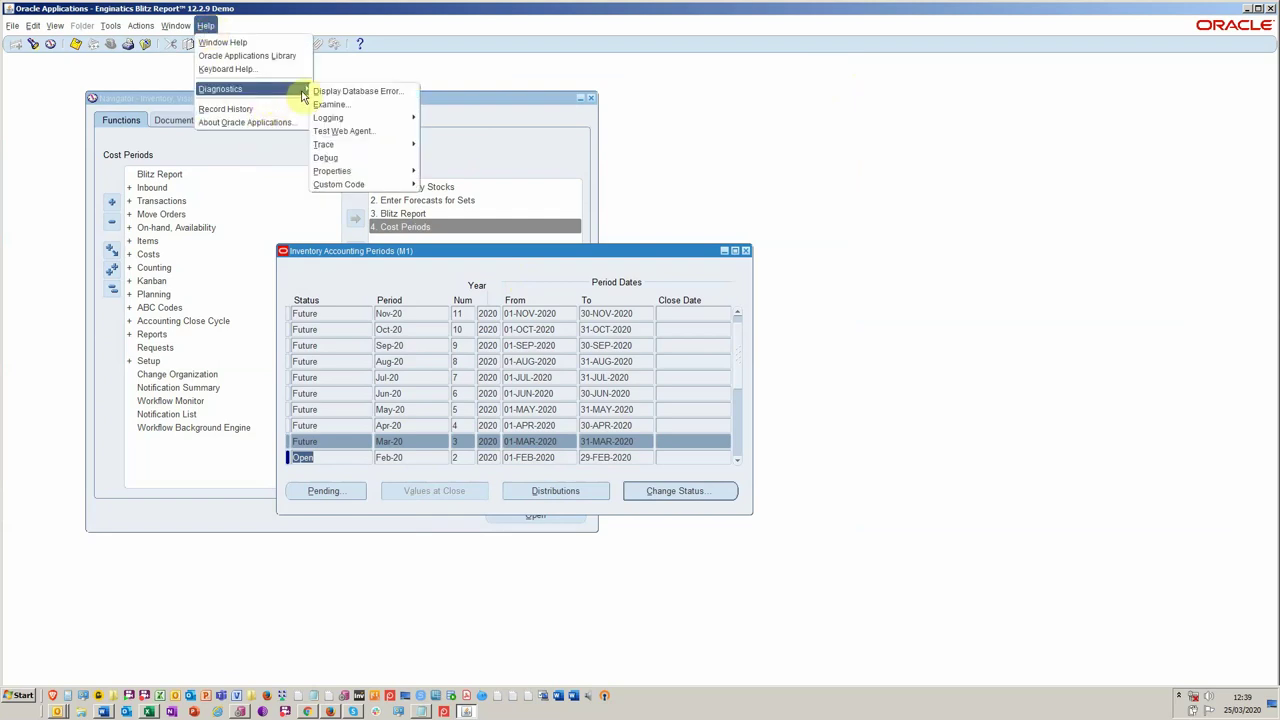
mouse_move(413, 188)
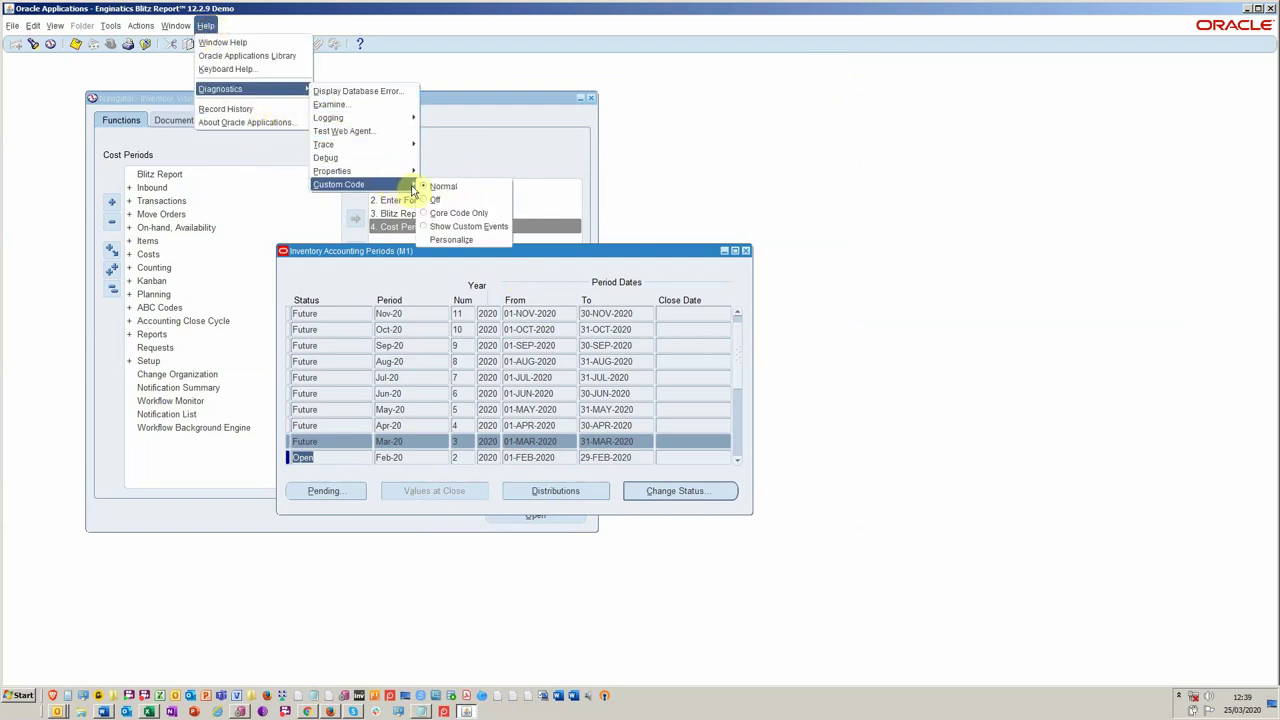
click(446, 239)
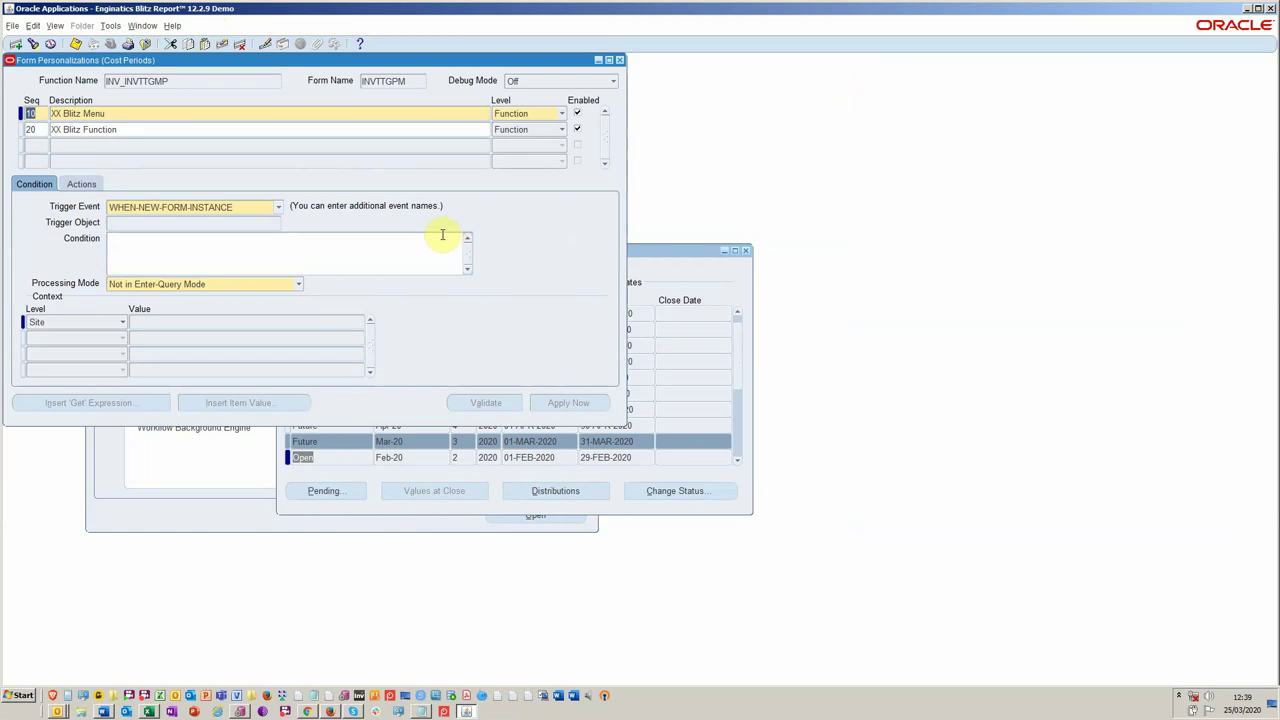
click(200, 113)
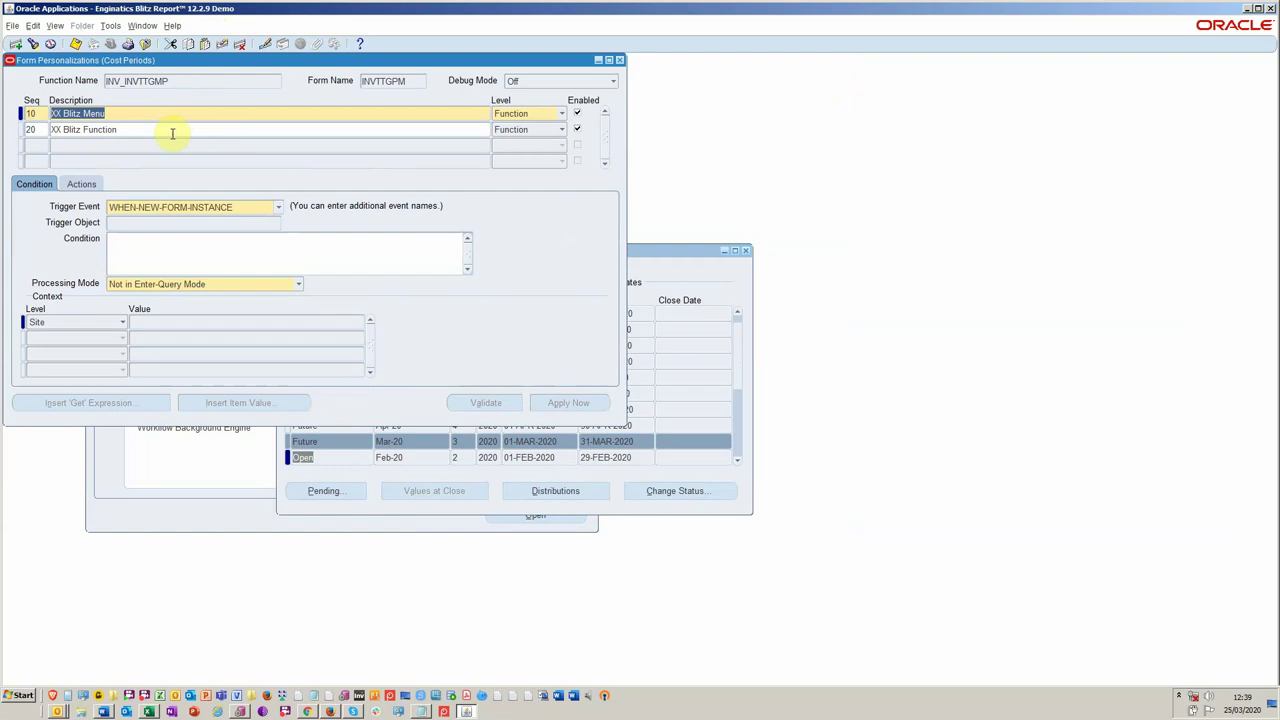
click(81, 184)
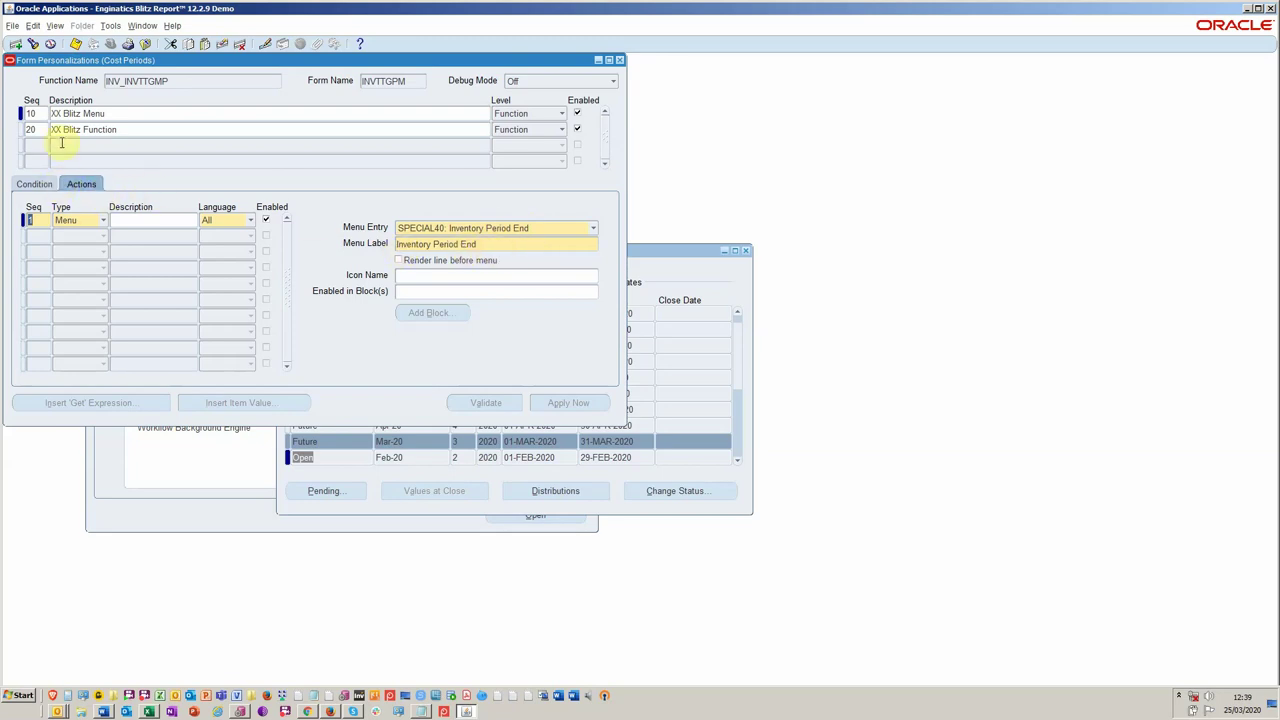
Step: Examine the trigger event and action of XX Blitz Function, and close the personalizations and the accounting periods form
click(138, 130)
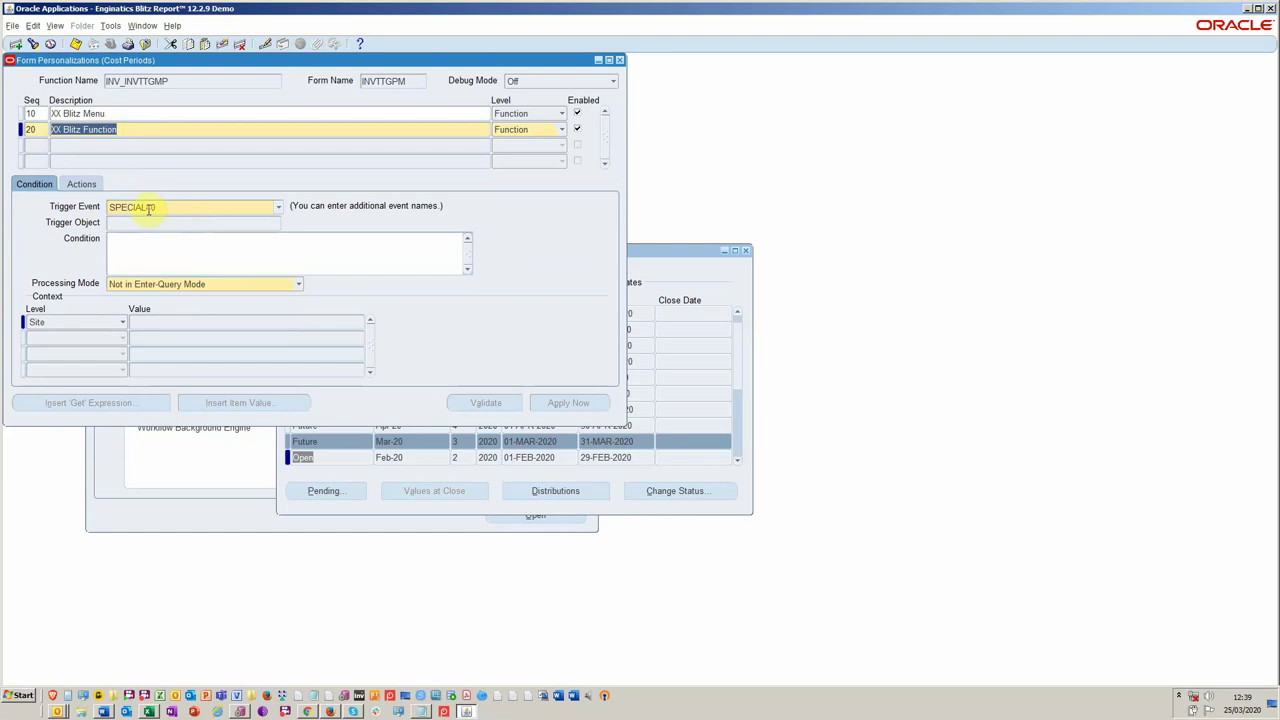
click(82, 186)
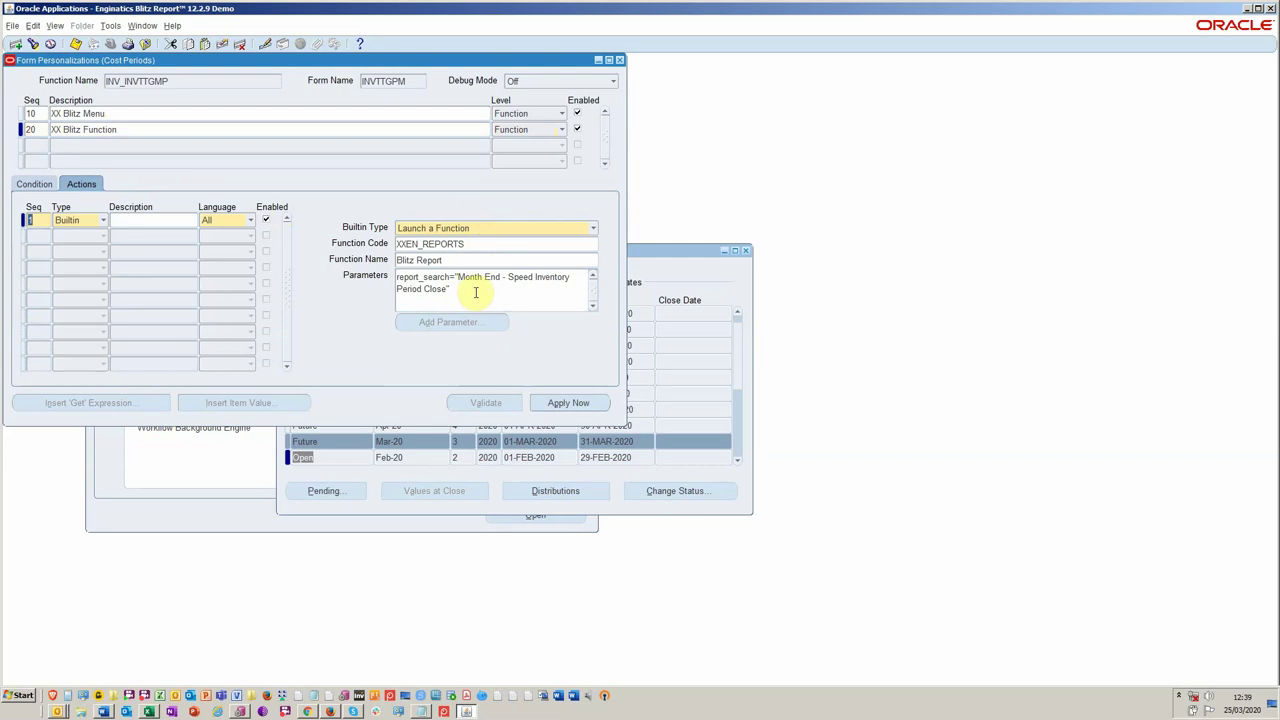
click(620, 61)
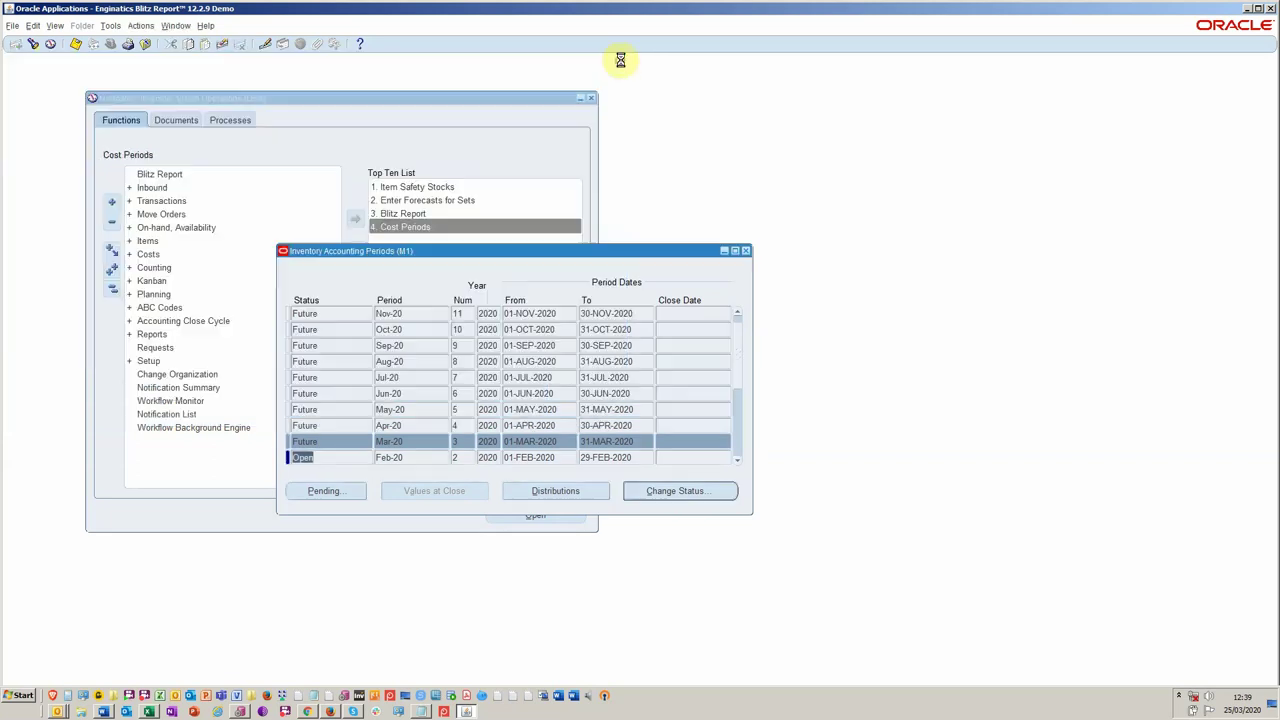
click(748, 251)
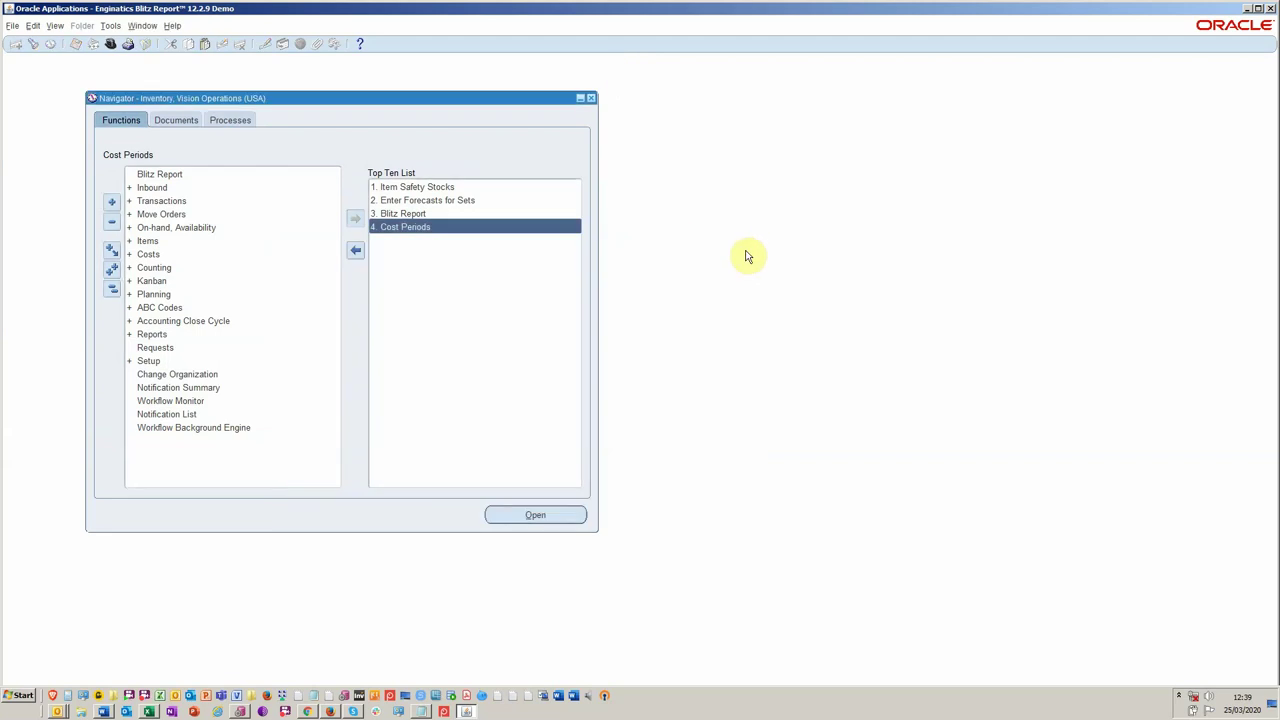
Step: Open Blitz Report from the Top Ten List, search its reports for names starting with "in", and highlight INV Account alias listing
double_click(404, 214)
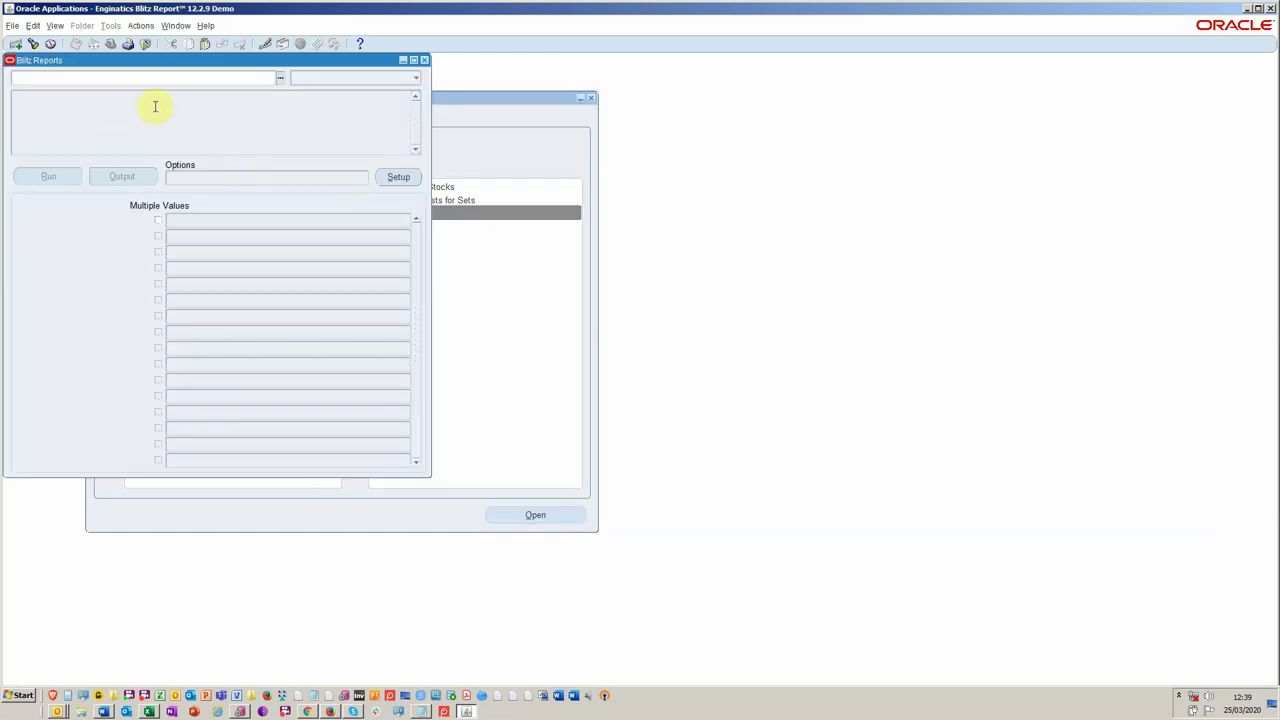
double_click(150, 78)
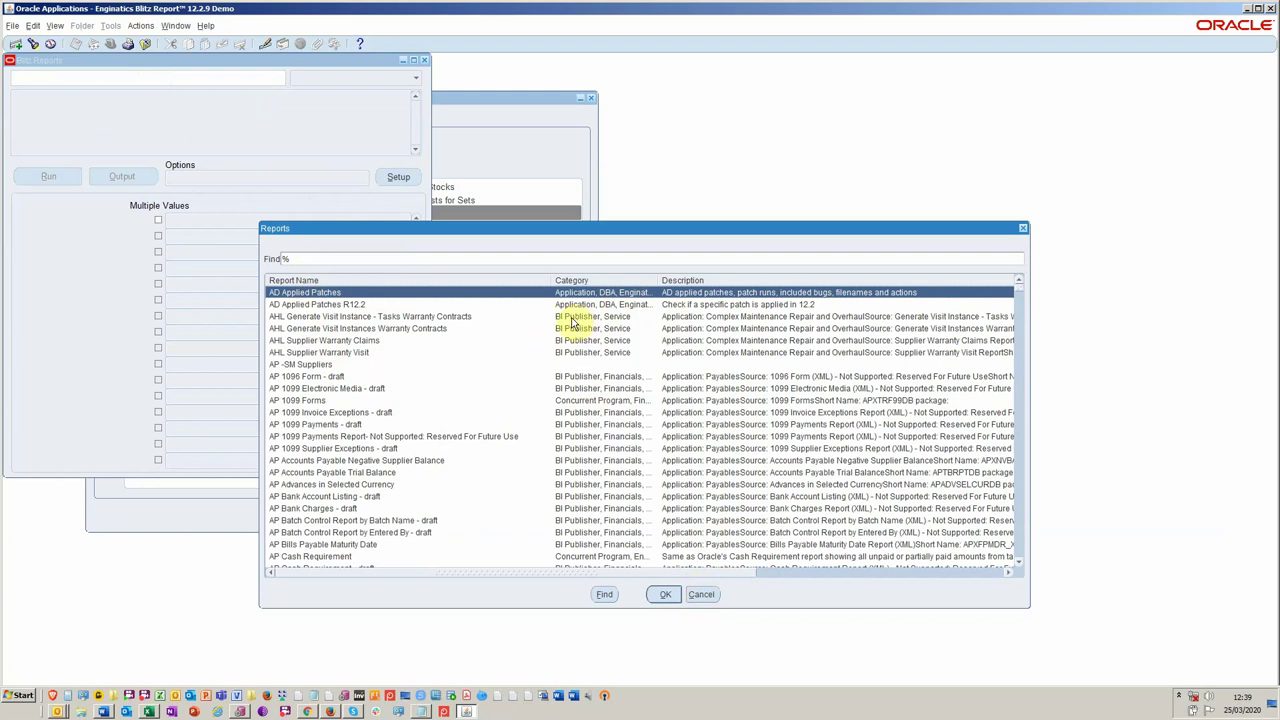
click(576, 318)
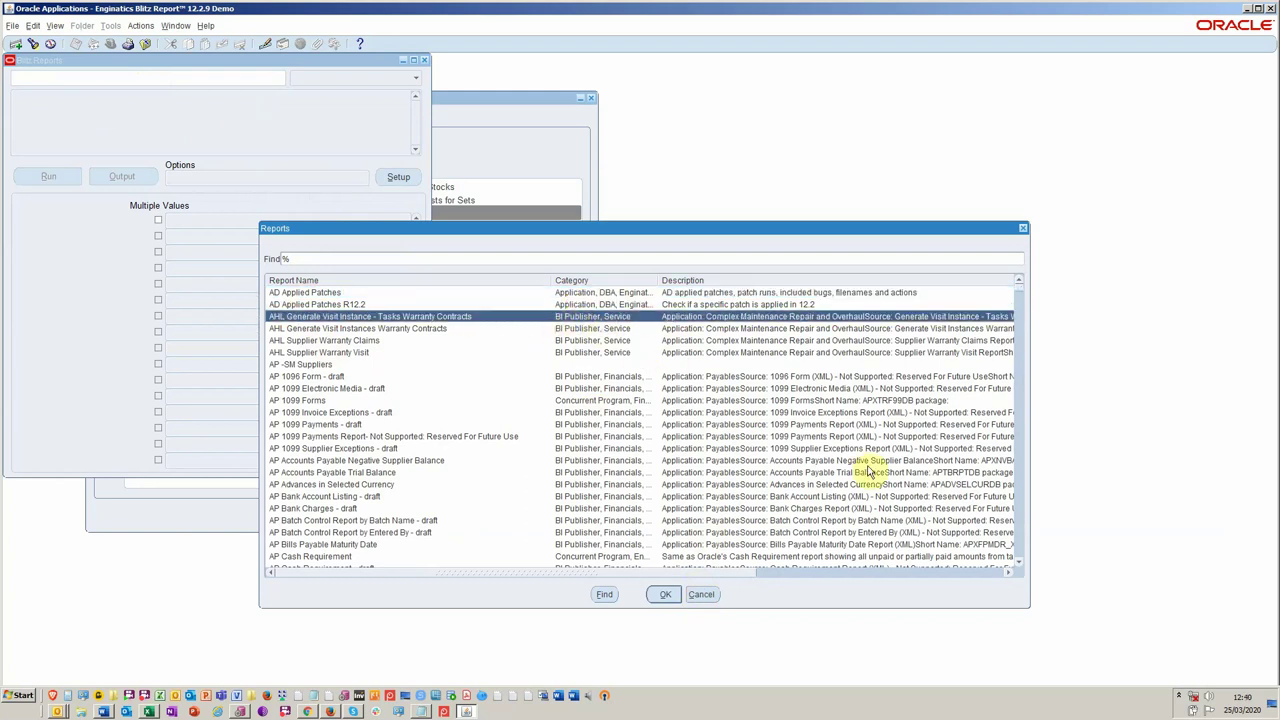
text(i)
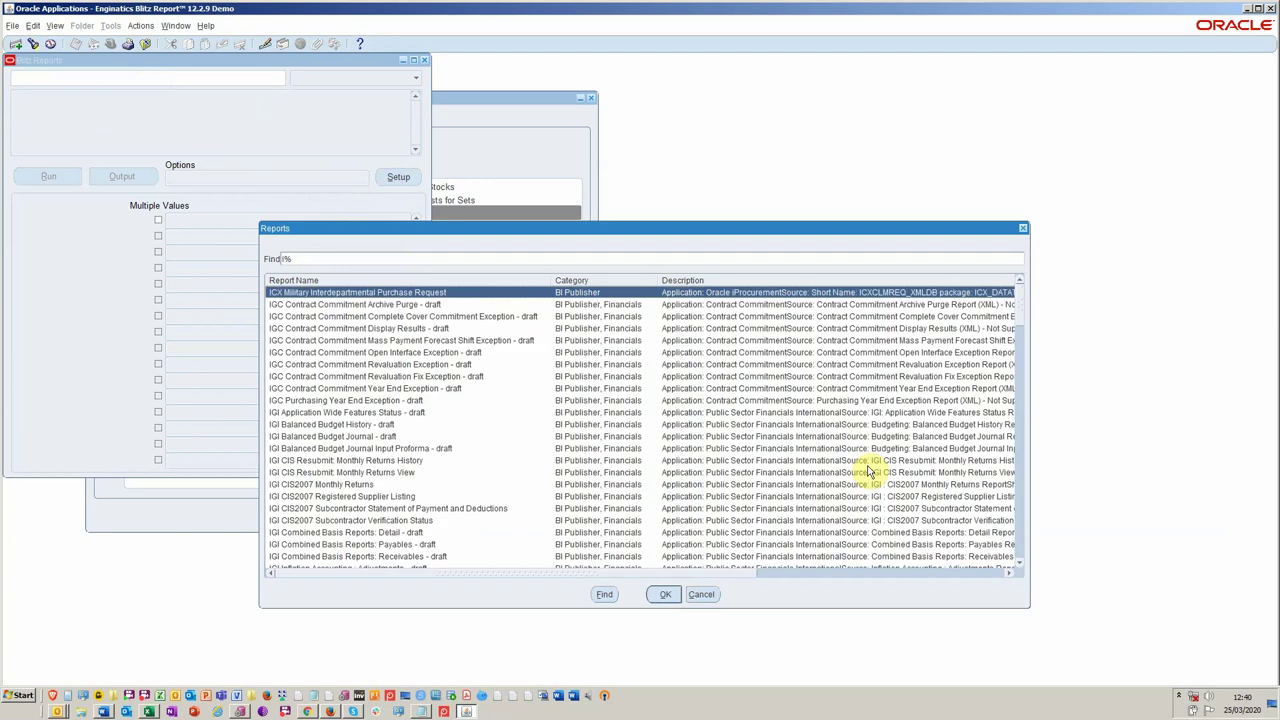
text(n)
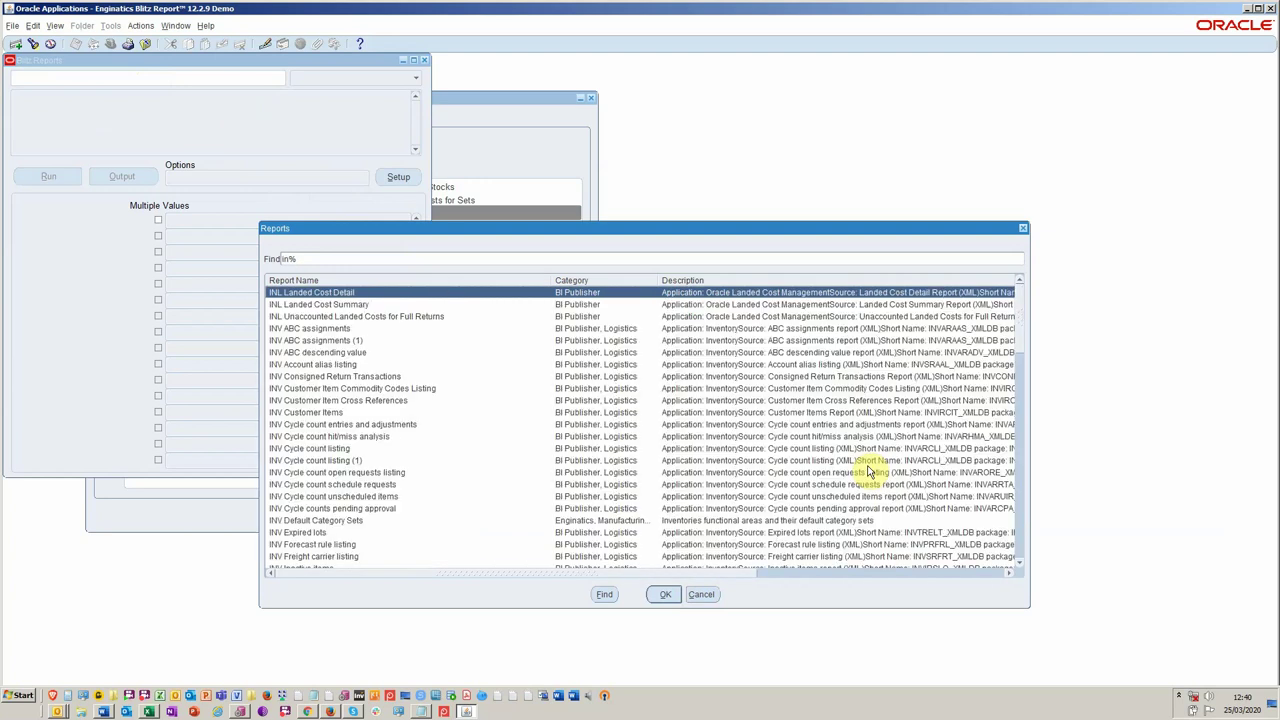
click(594, 366)
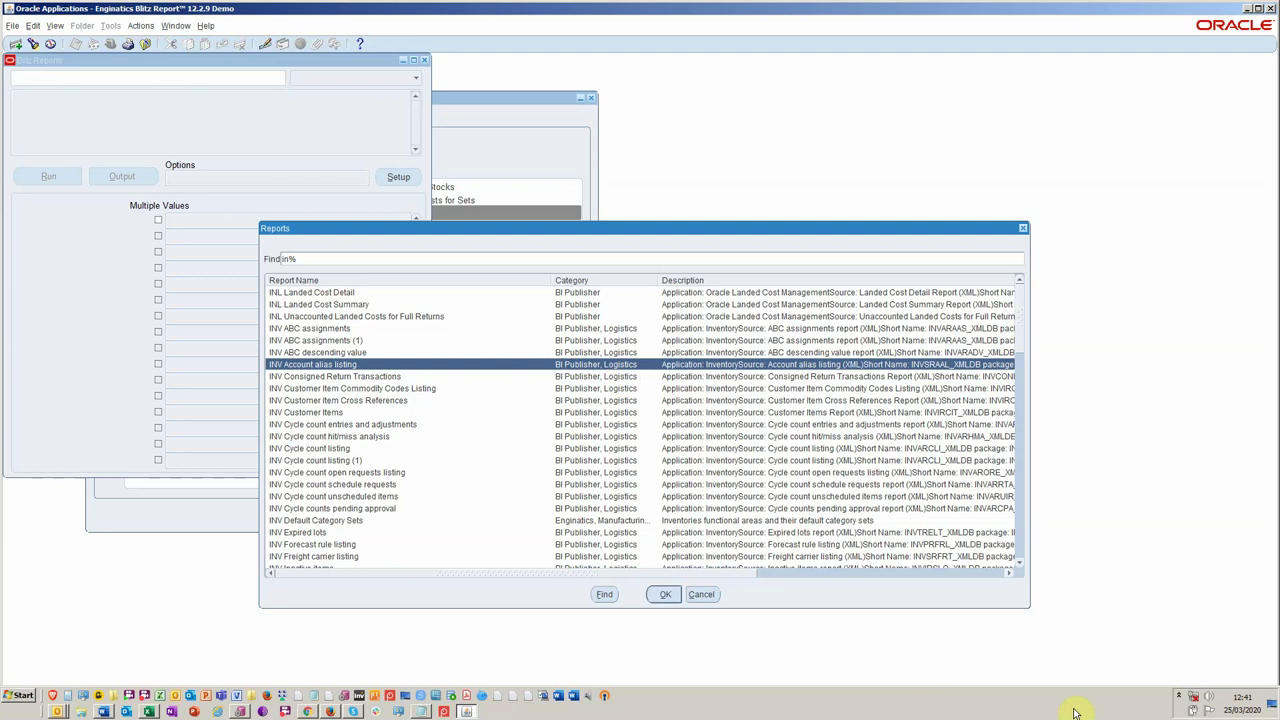
click(1179, 700)
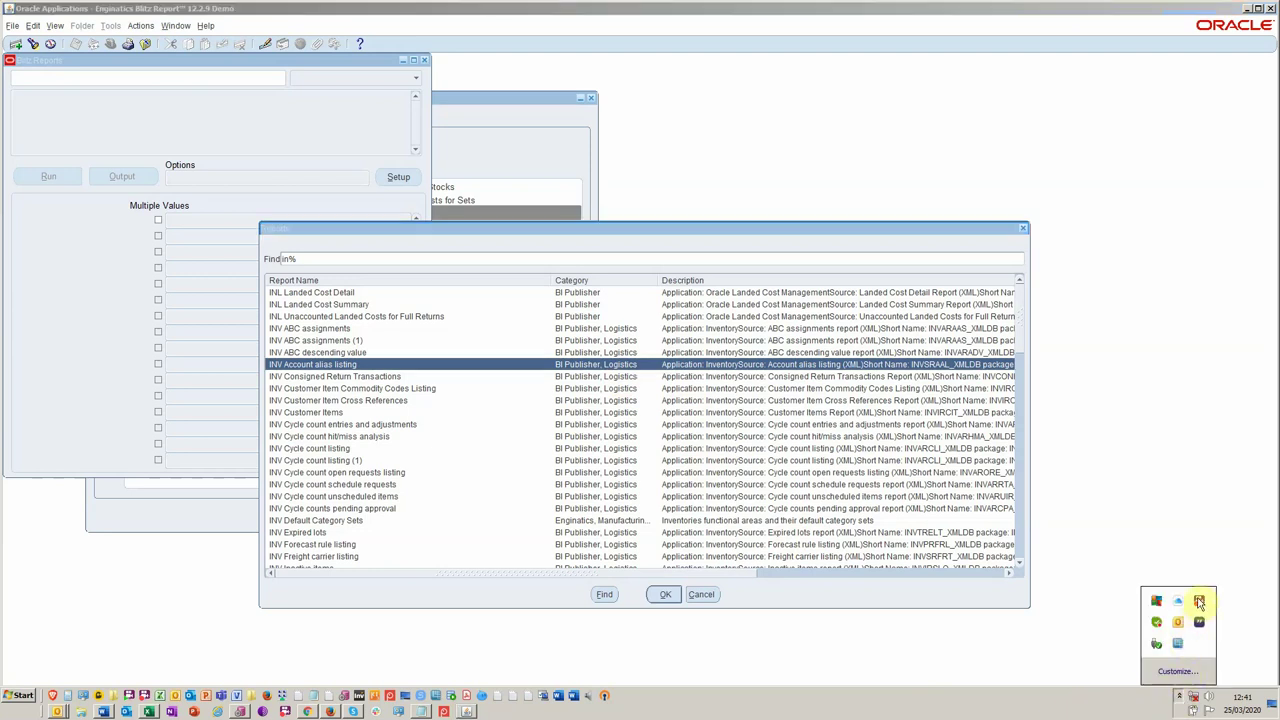